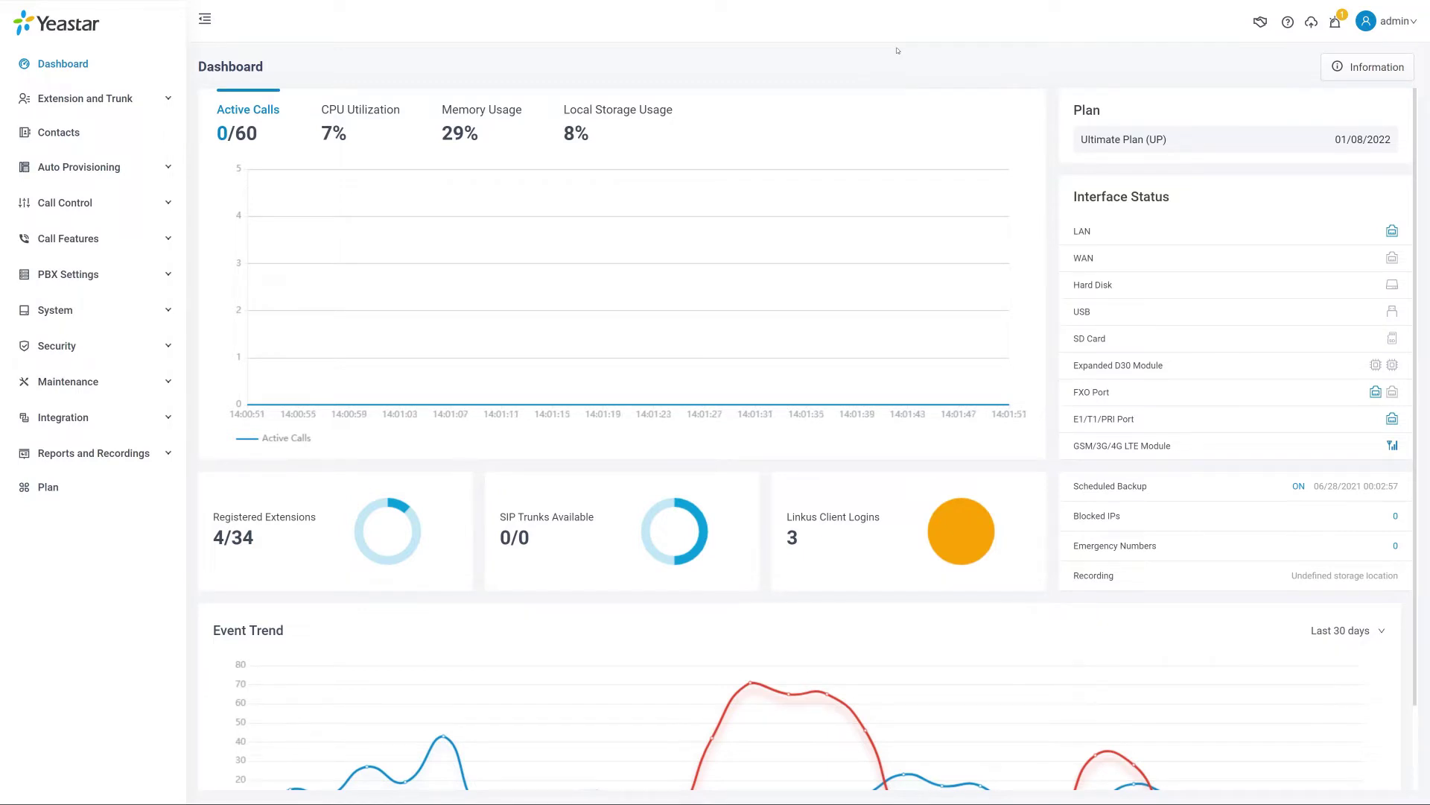
Step: Open the Trunk list under Extension and Trunk to see DIGIT1, FXO2-3, FXO2-4 and LTE2-7
click(125, 103)
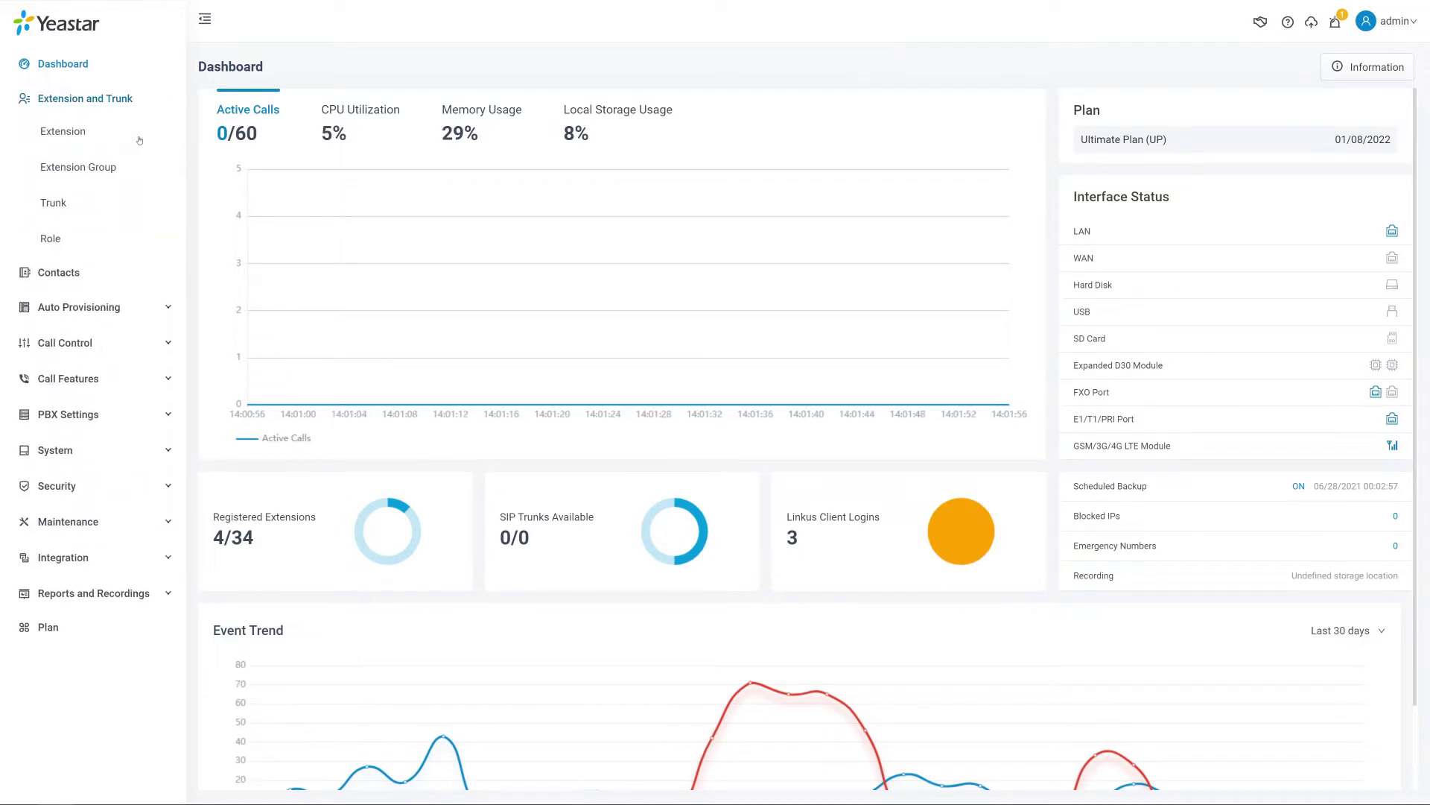
click(96, 207)
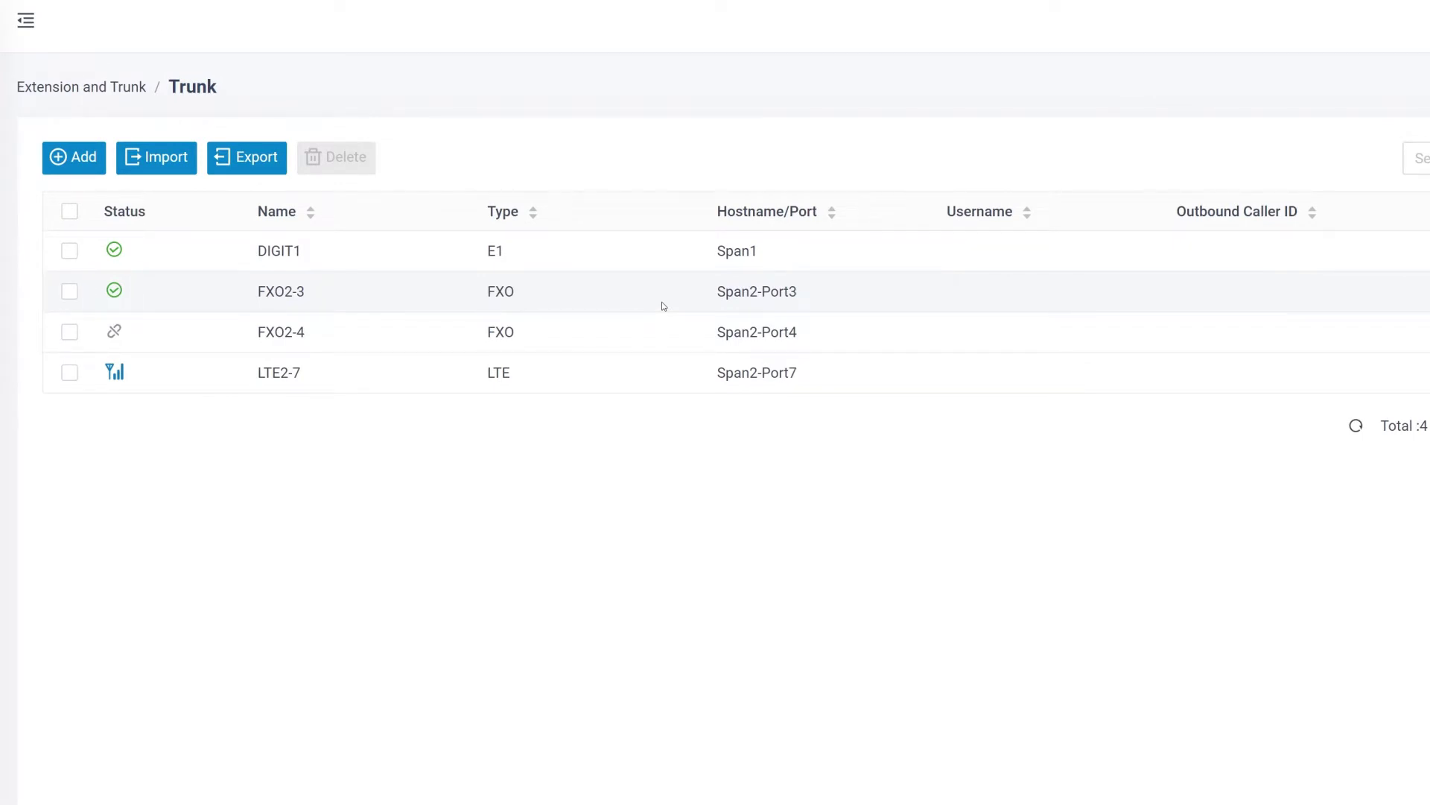
Step: In trunk FXO2-3, set both RX Volume and TX Volume to Custom
click(664, 307)
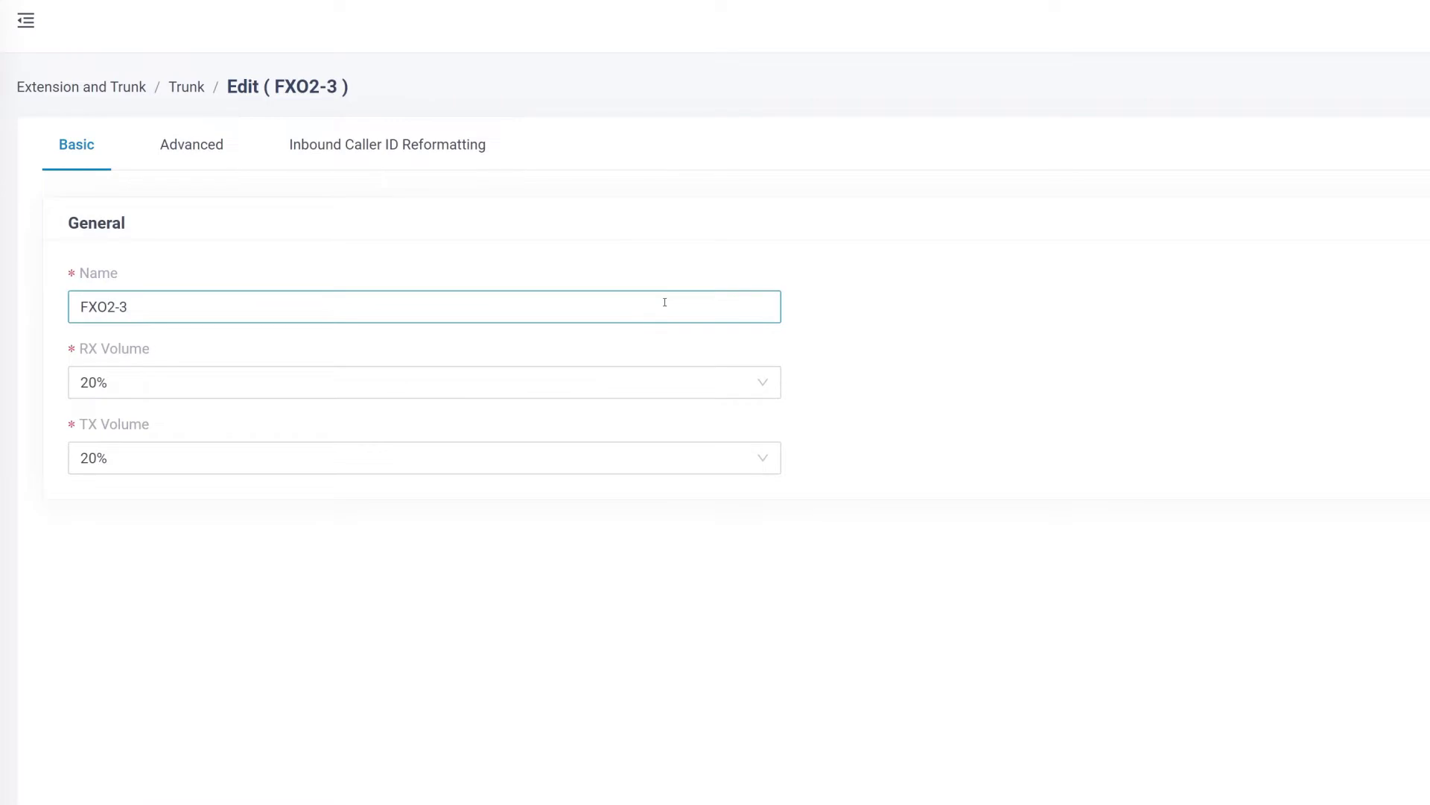
click(821, 318)
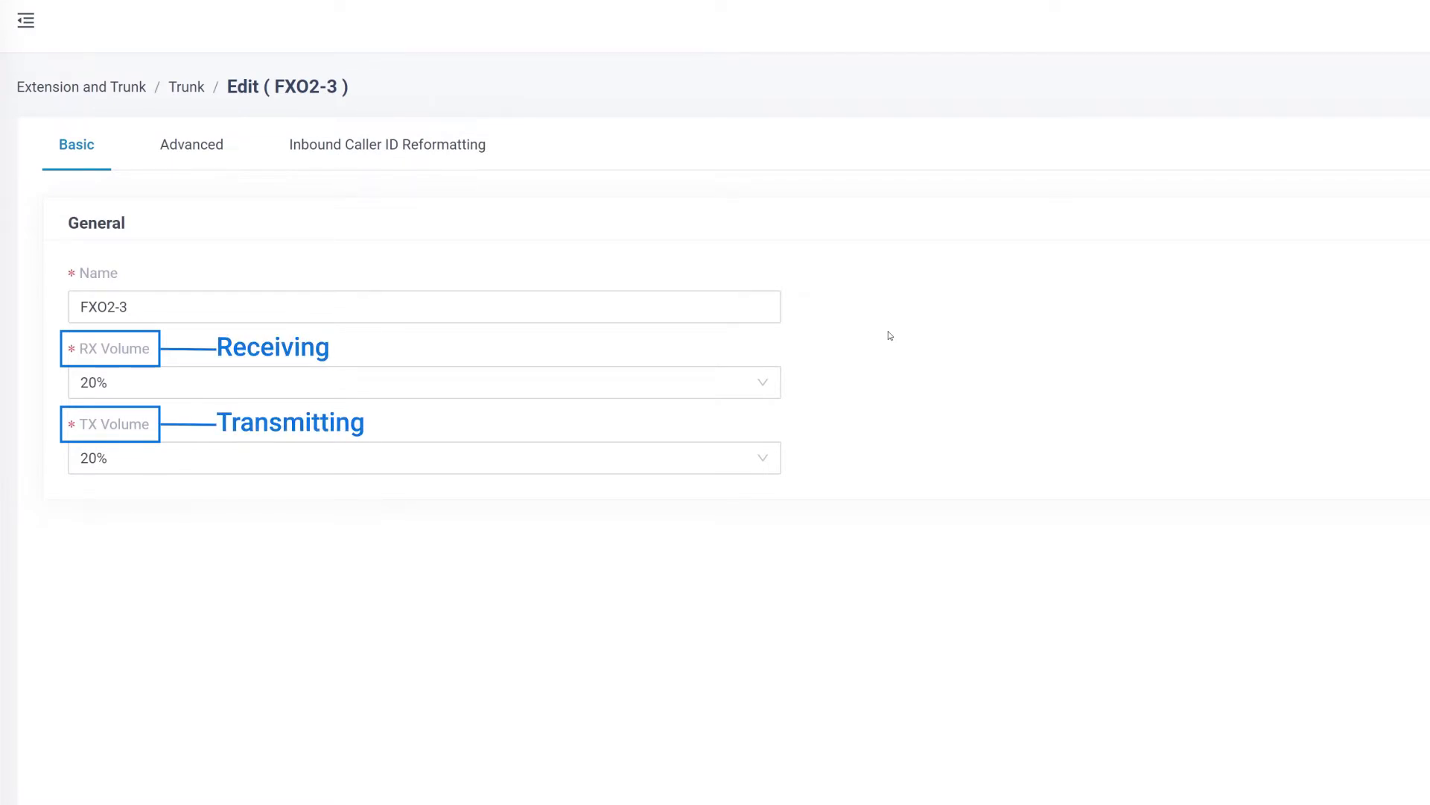
click(752, 367)
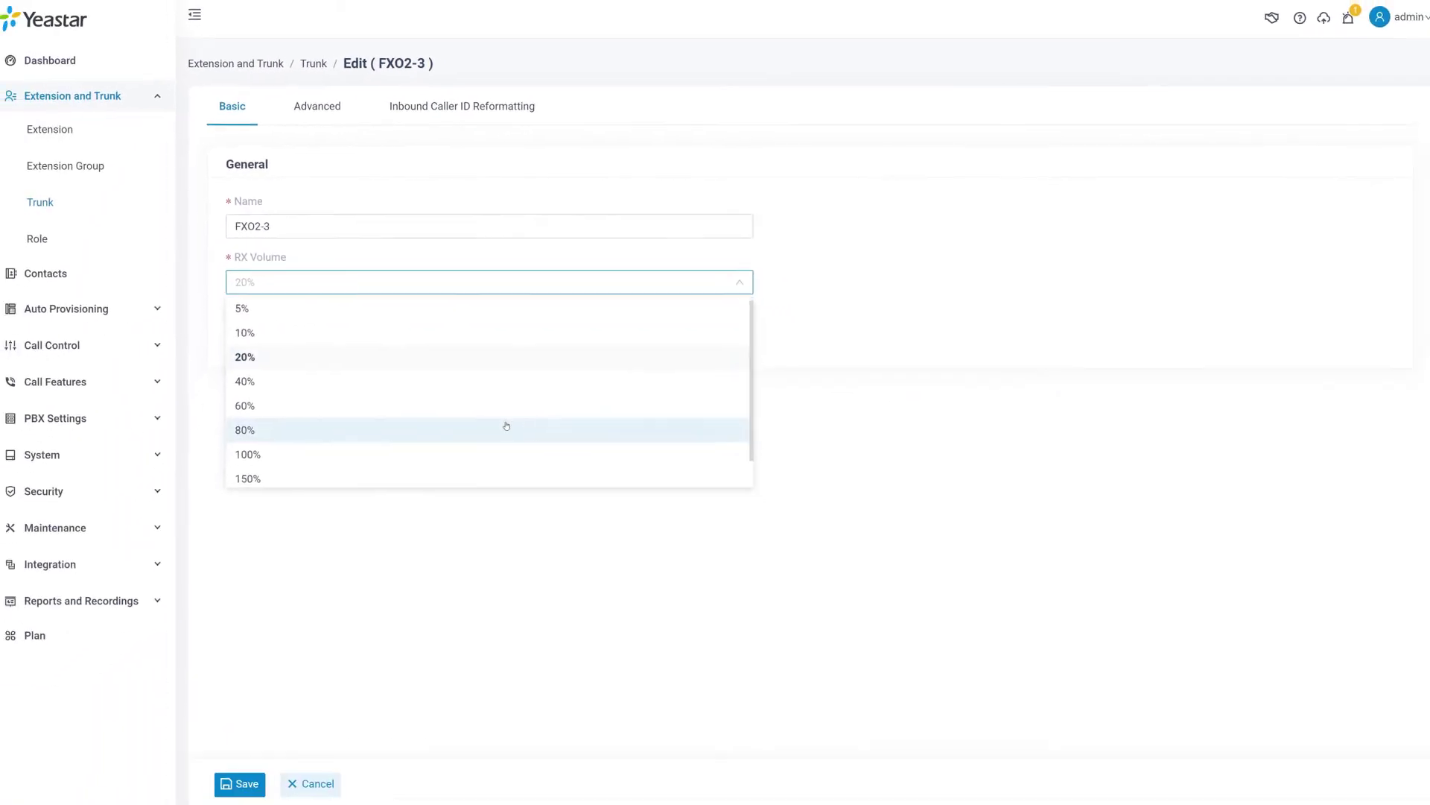
scroll(192, 618, down, 2)
click(192, 618)
click(746, 332)
scroll(460, 499, down, 2)
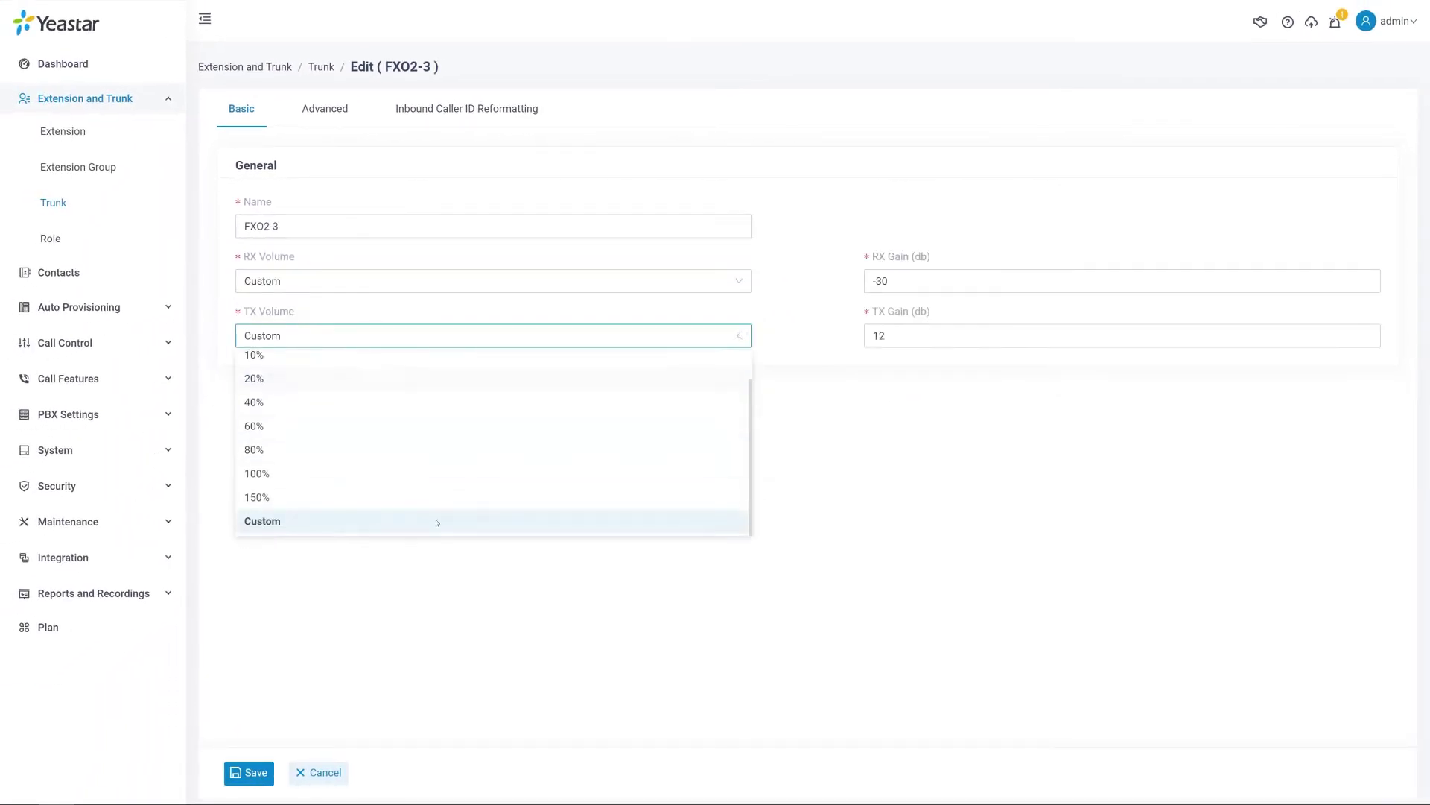
click(437, 520)
Step: Change RX Gain from -30 and TX Gain from 12 to 6 dB each
drag(891, 281, 856, 288)
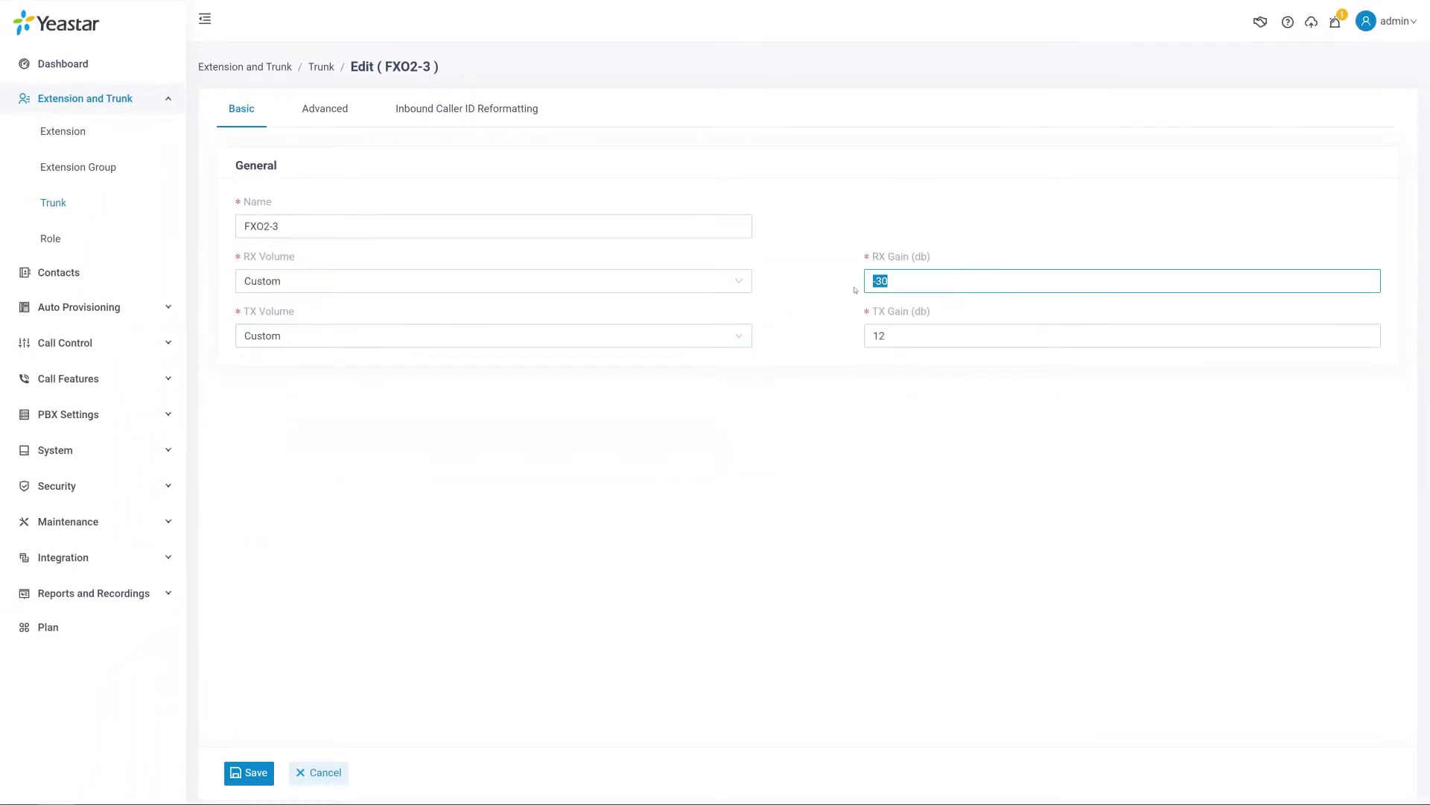
text(6)
drag(888, 336, 844, 354)
click(836, 387)
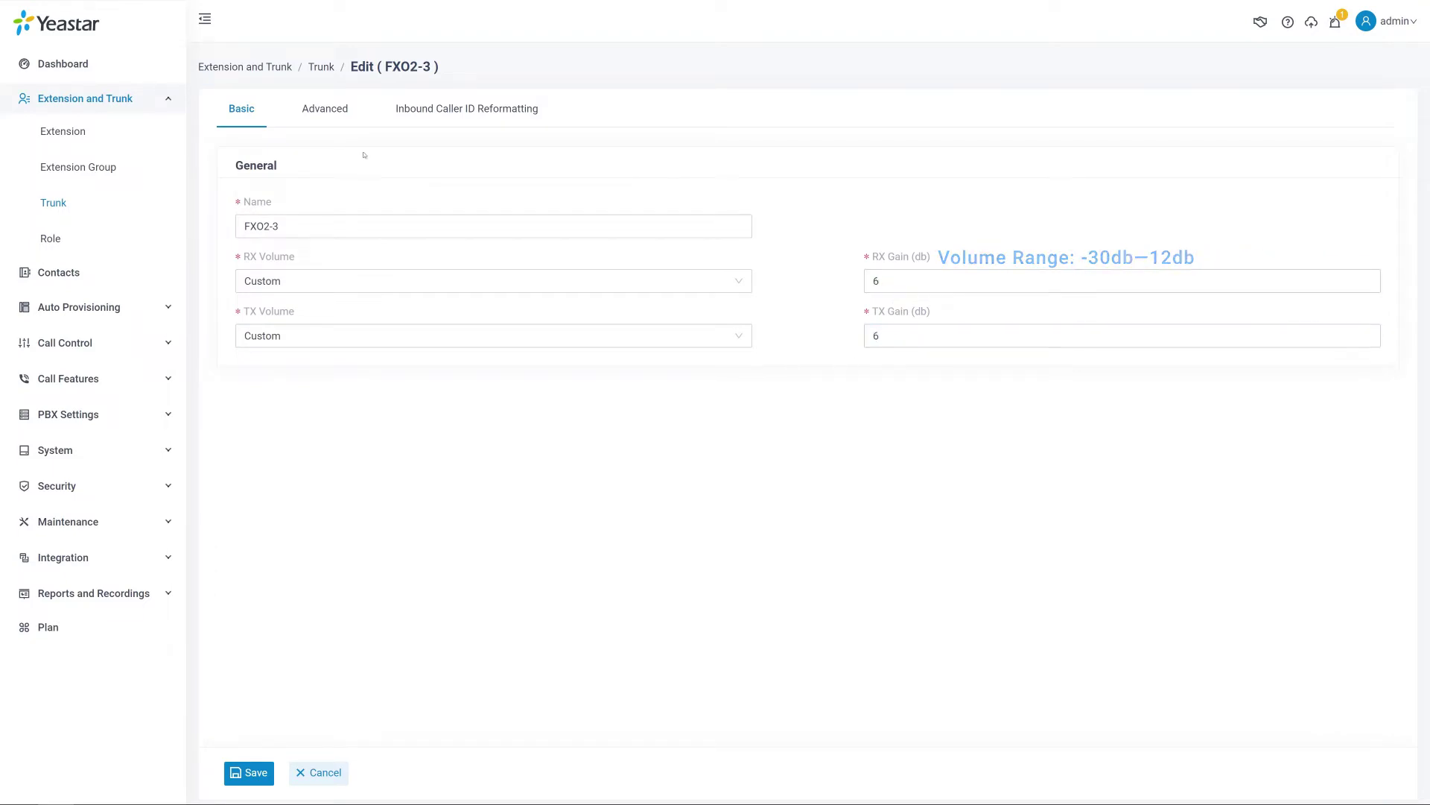
Step: Keep FXO2-3's caller ID detection at After Ringing with Bell202 signaling, and save the trunk
click(325, 109)
scroll(798, 398, down, 3)
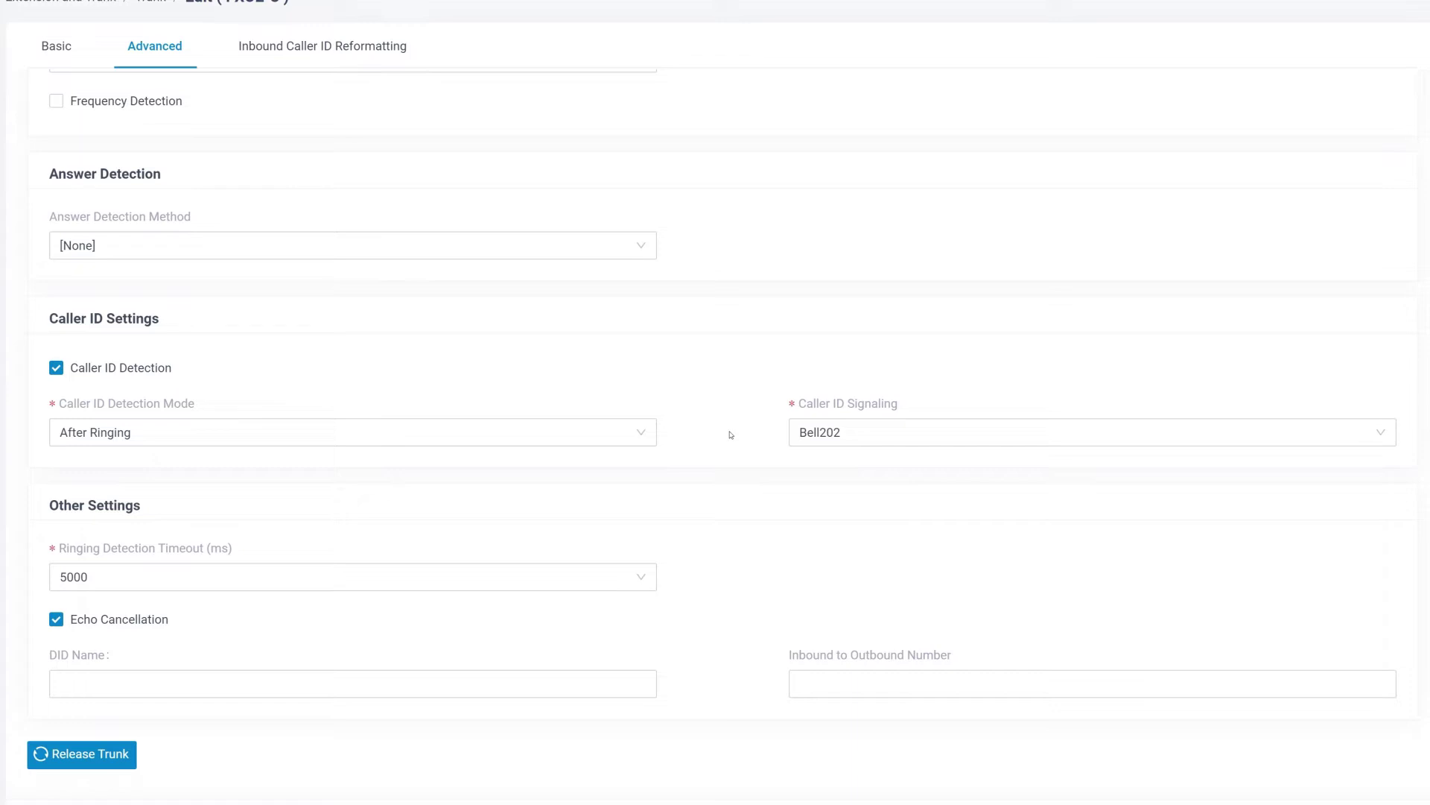
click(639, 433)
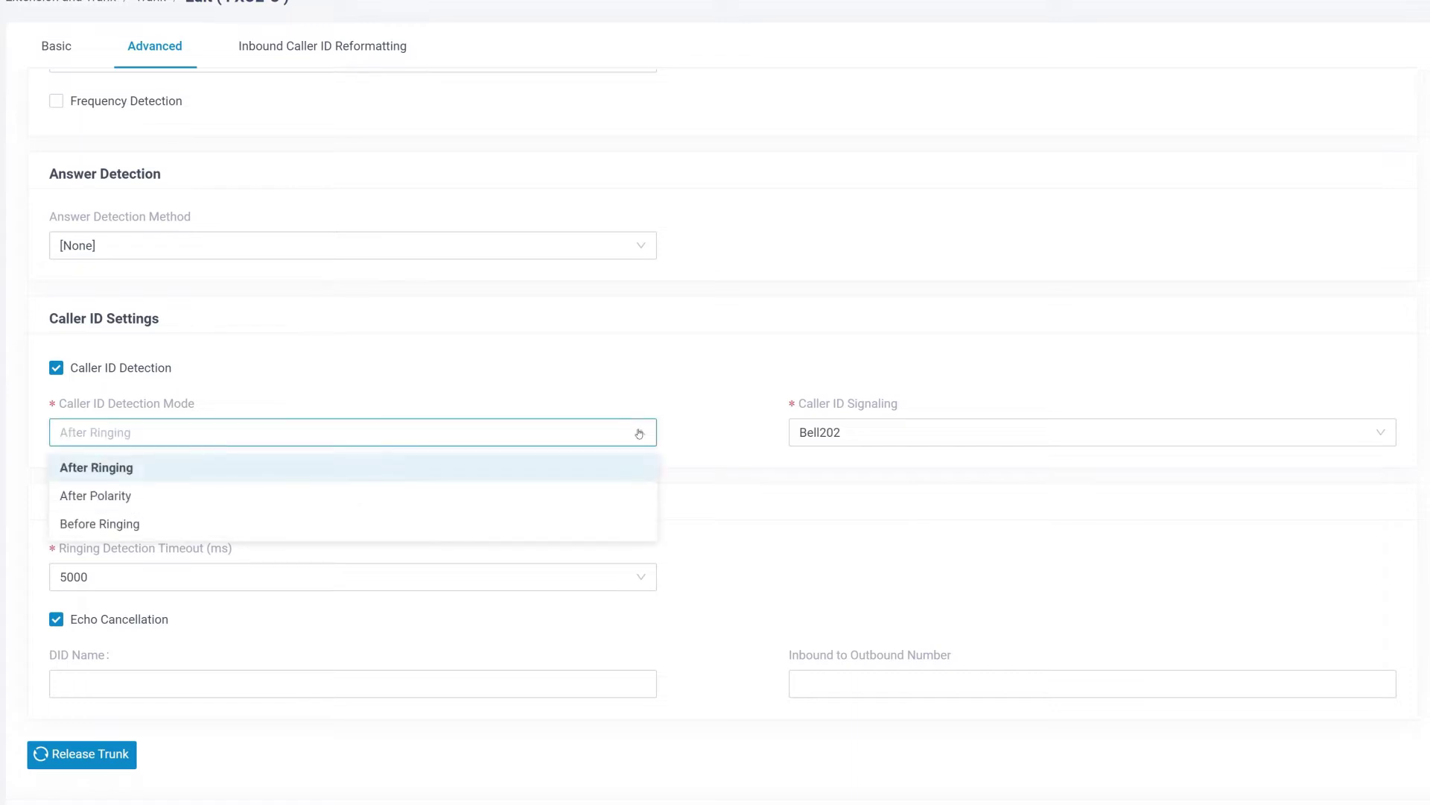
click(551, 479)
click(846, 434)
click(827, 476)
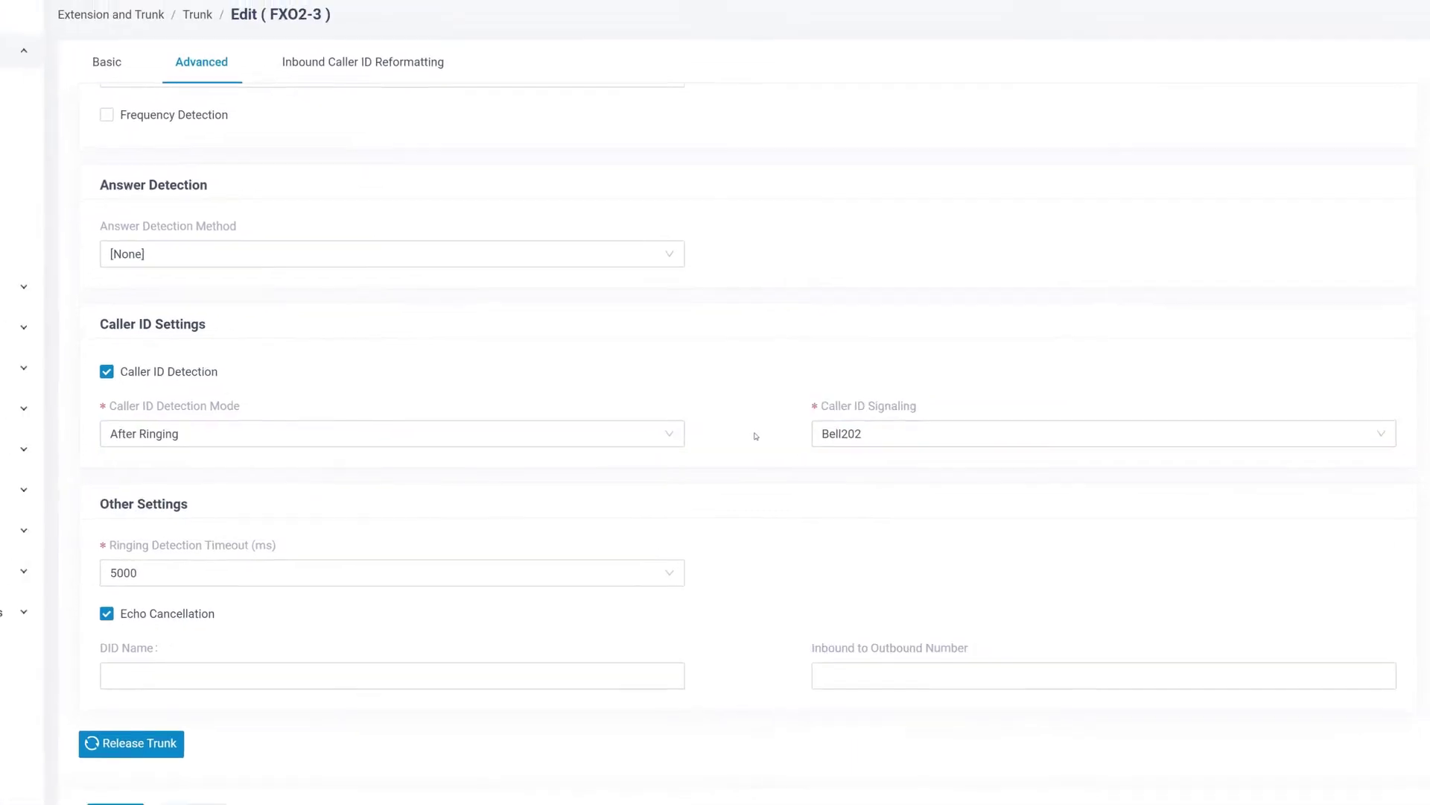
click(115, 803)
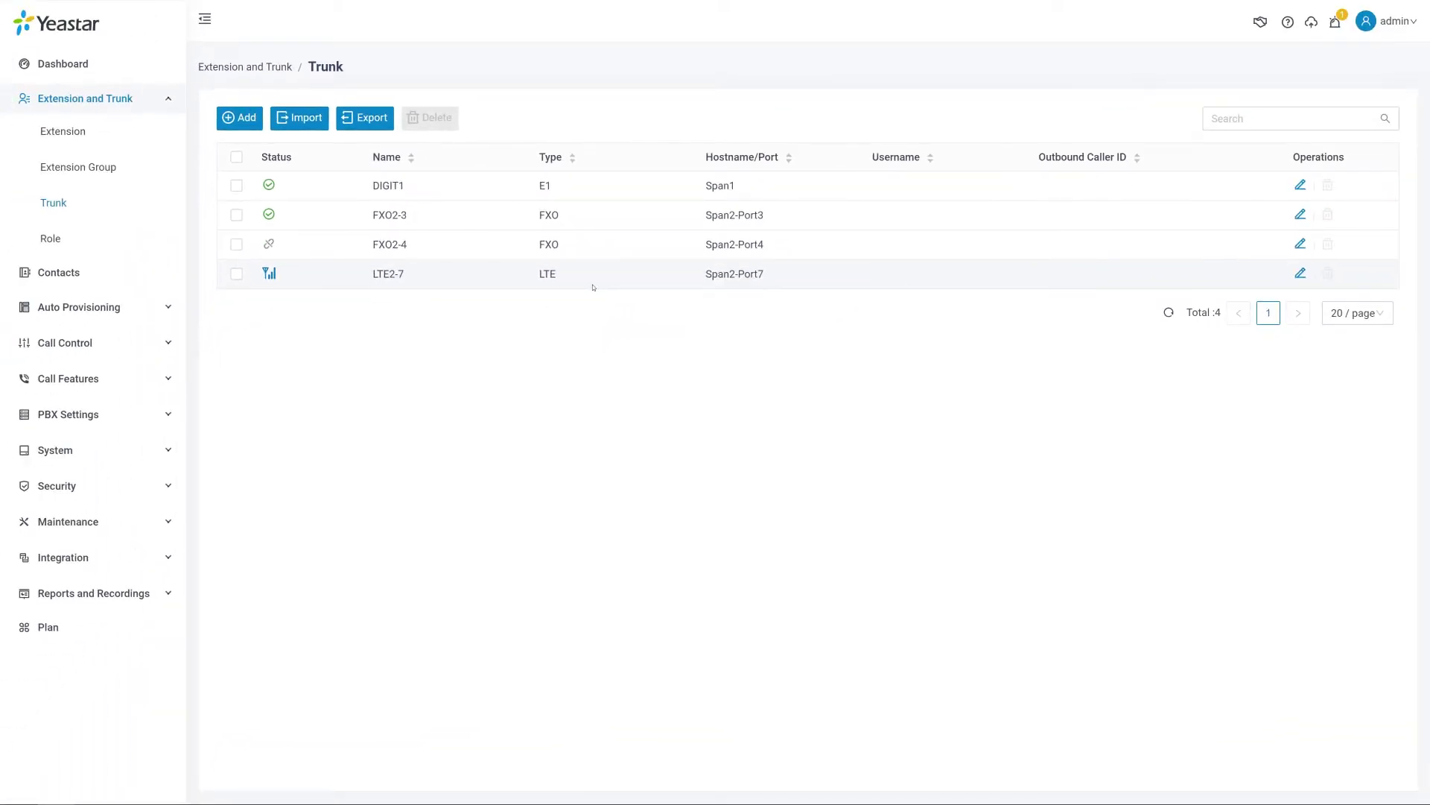
Step: Enter the SIM PIN code for trunk LTE2-7 and save it
click(637, 275)
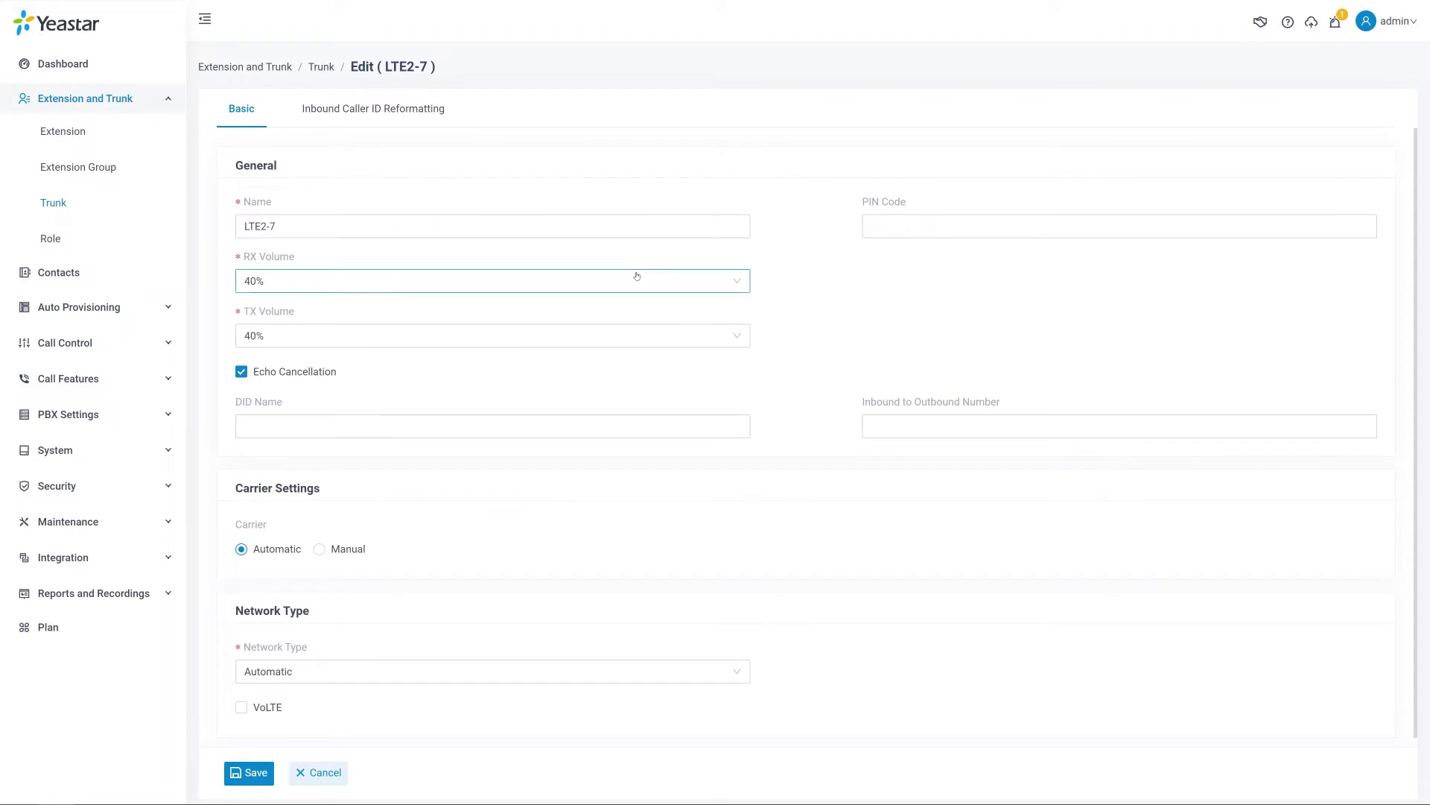
click(901, 224)
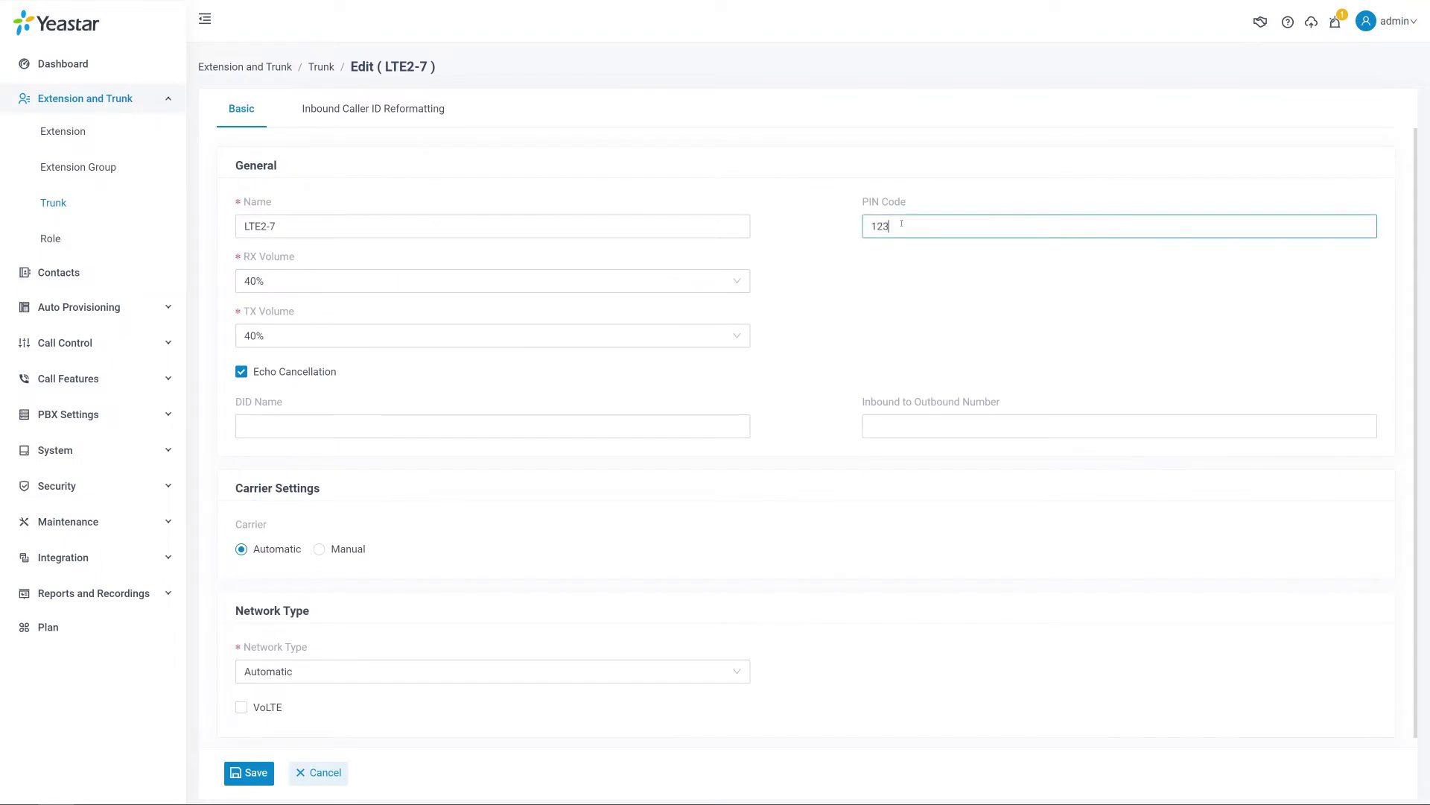
click(864, 295)
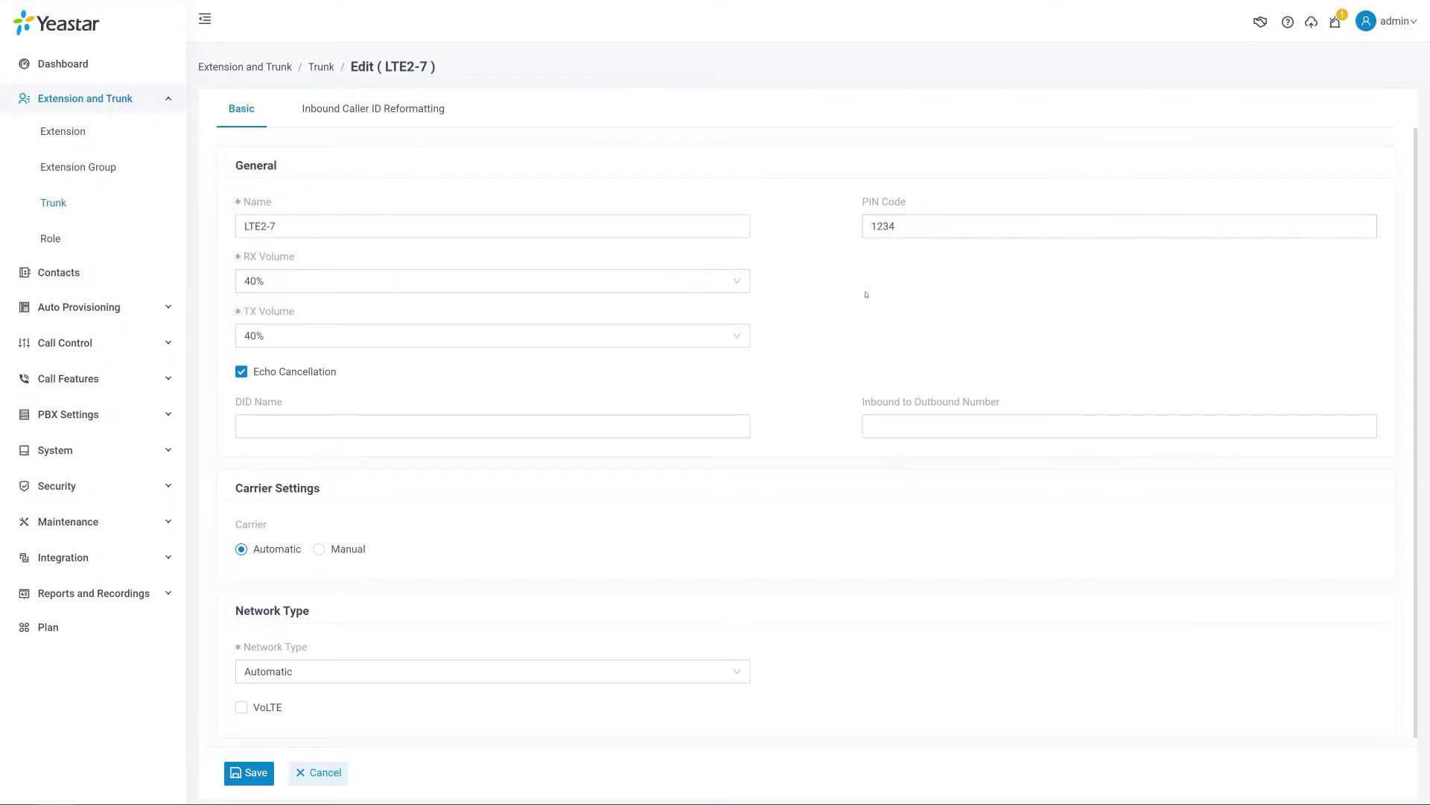
click(256, 773)
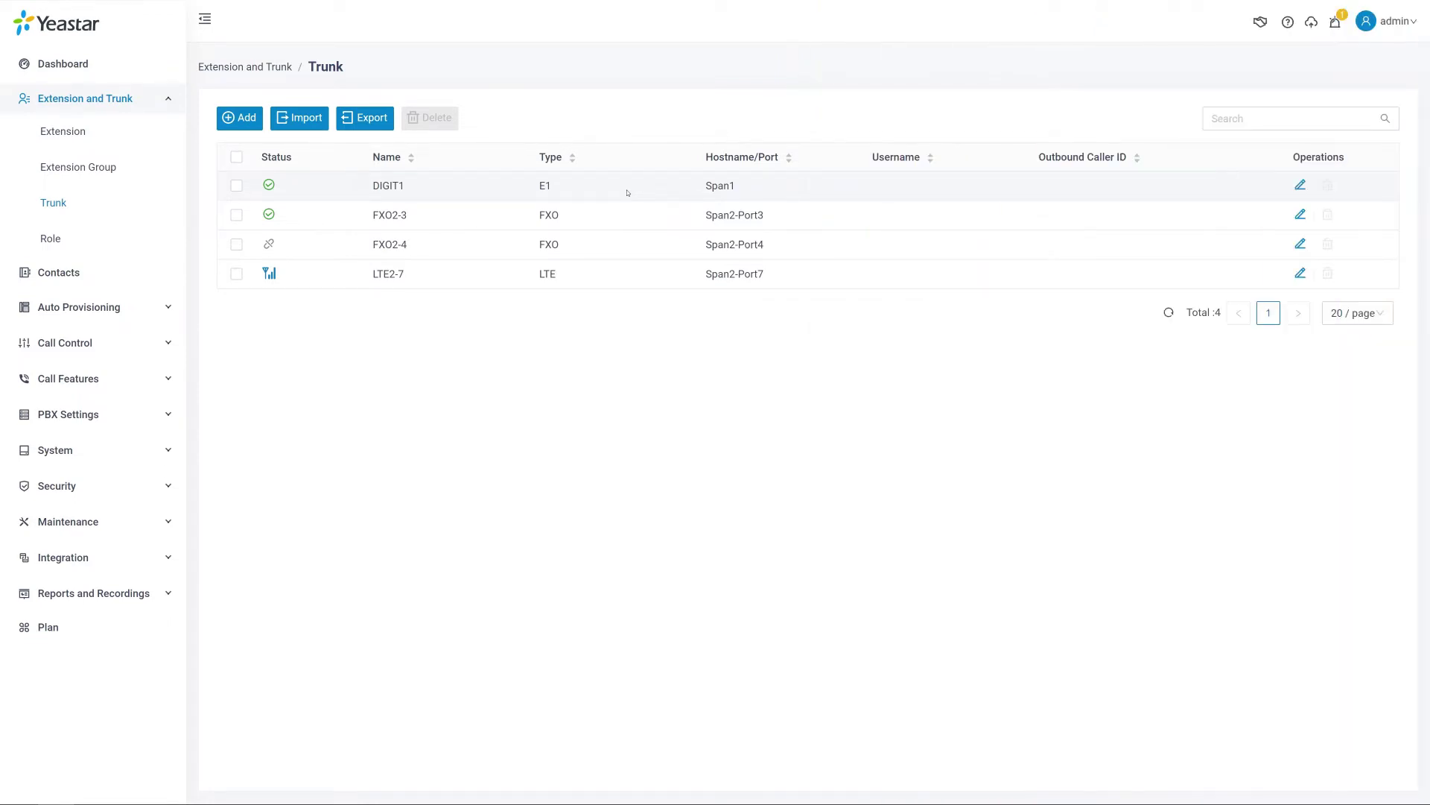
Step: Review the E1 trunk DIGIT1's Outbound Caller ID settings and save it
click(627, 193)
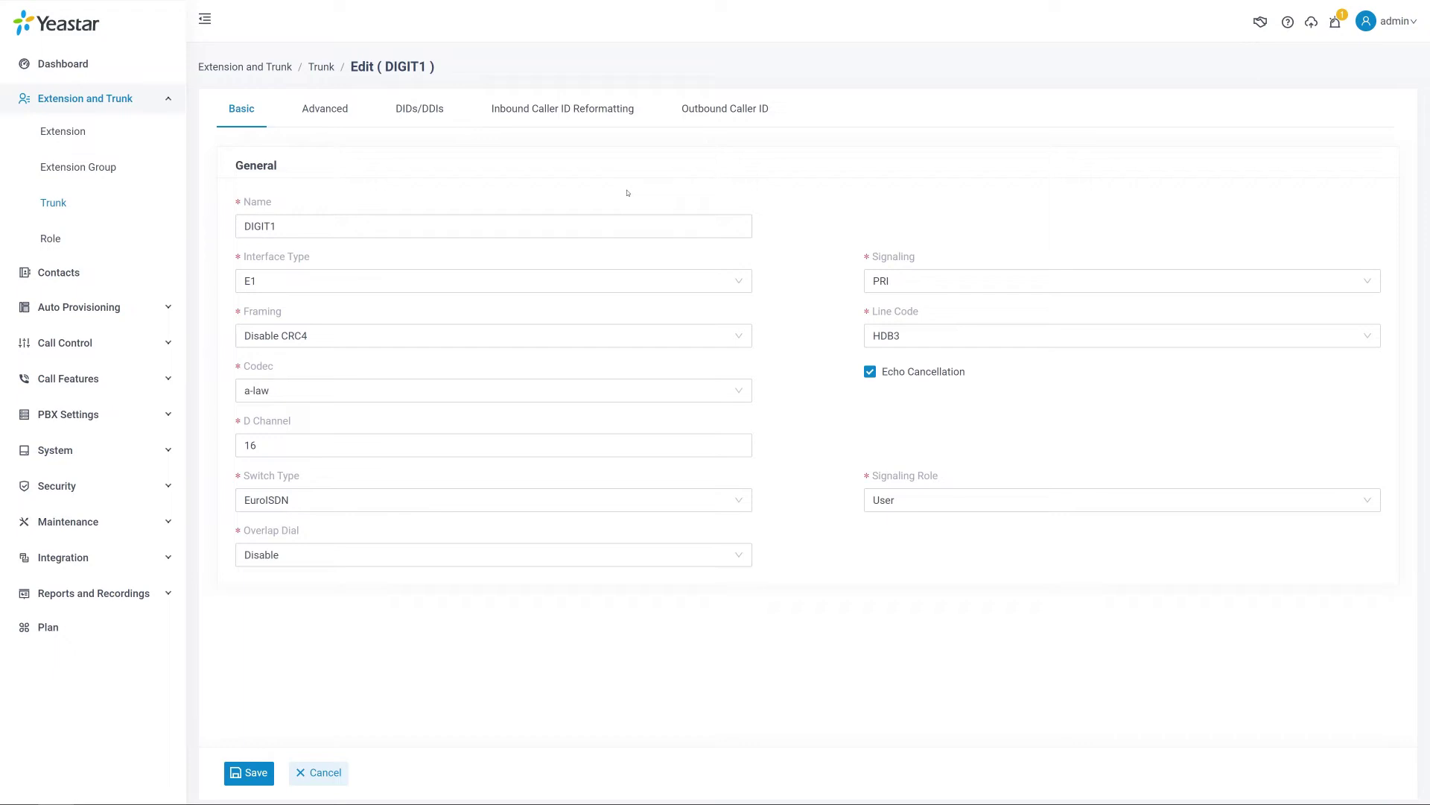
click(742, 110)
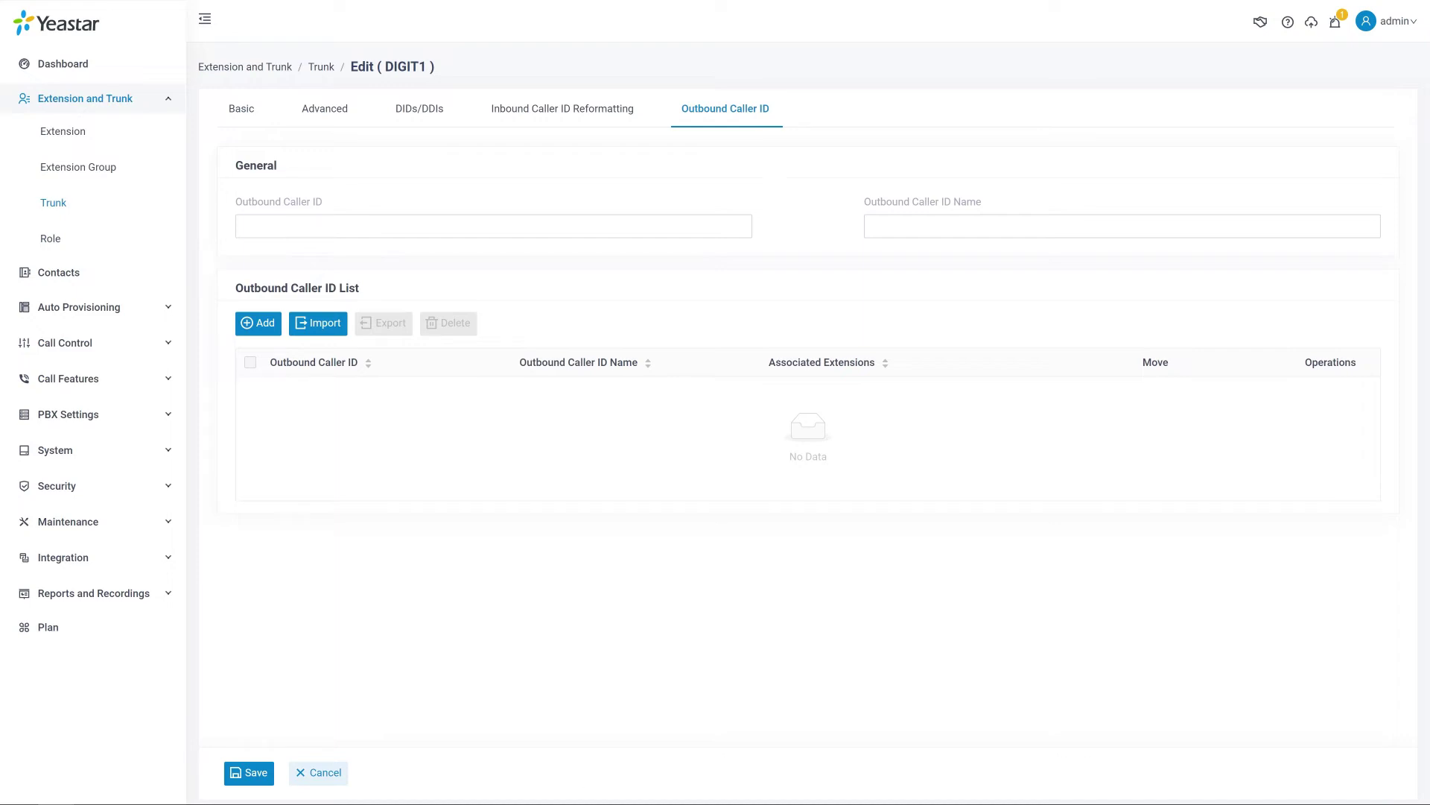
click(249, 772)
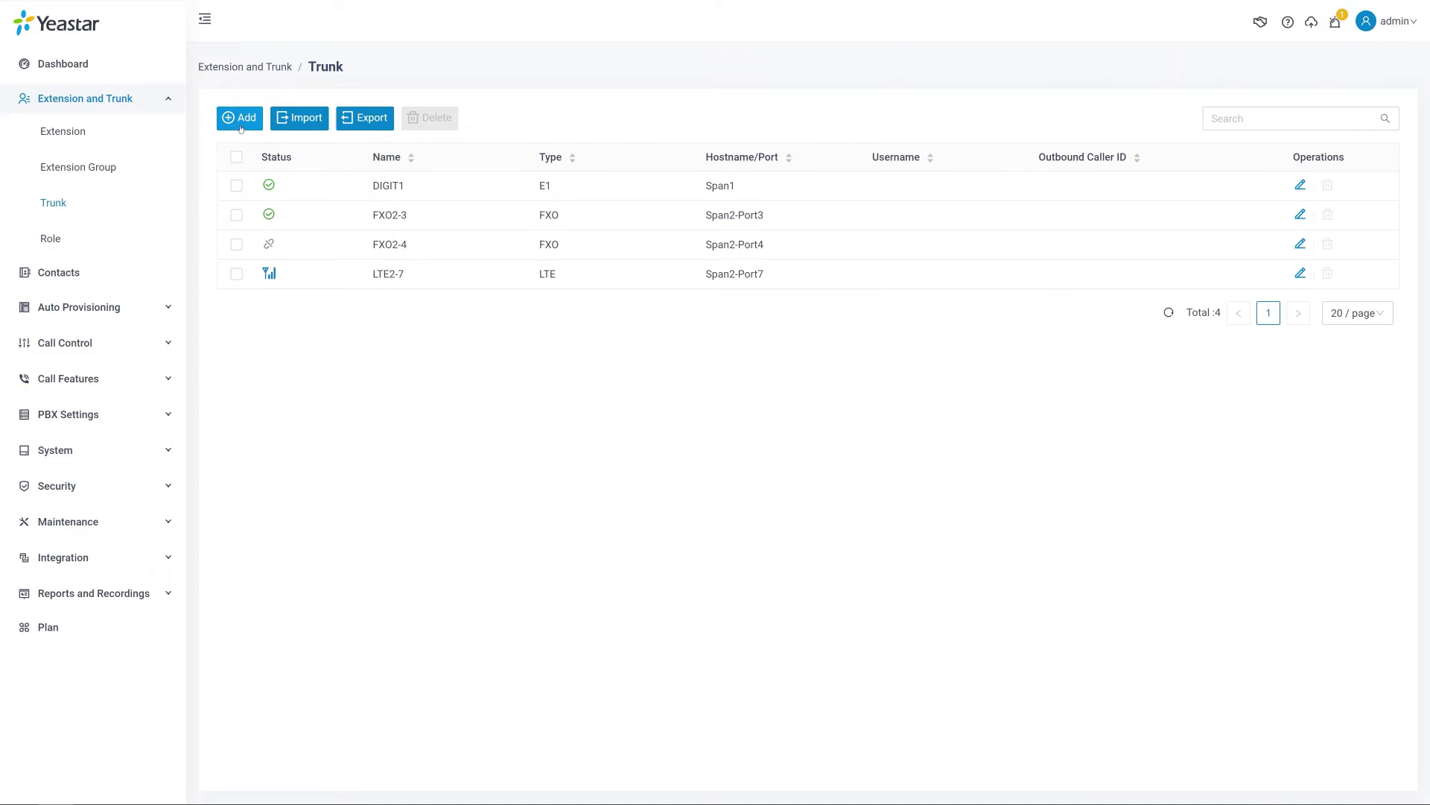
Step: Add a new trunk and, after browsing the ITSP templates, keep the General template
click(239, 117)
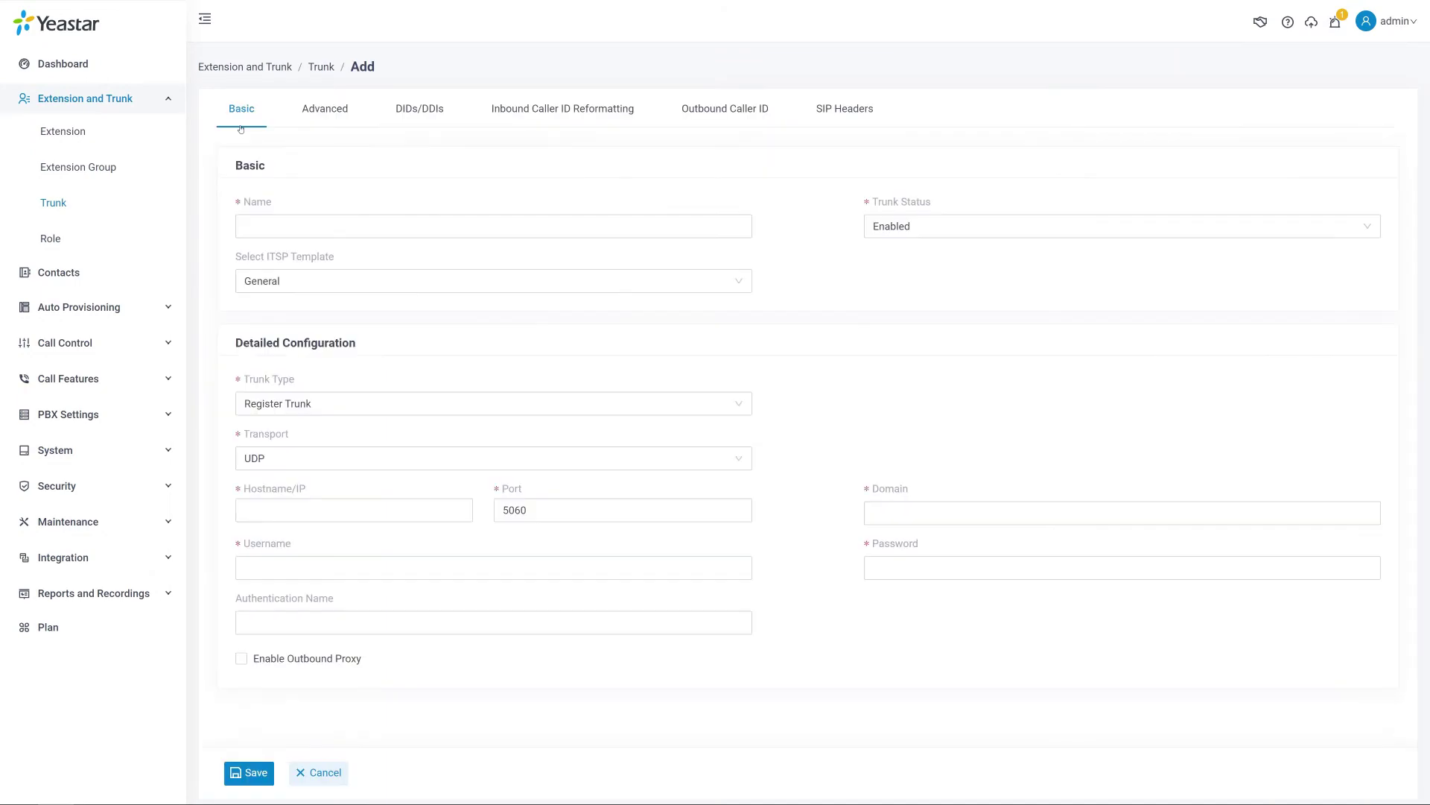
click(738, 284)
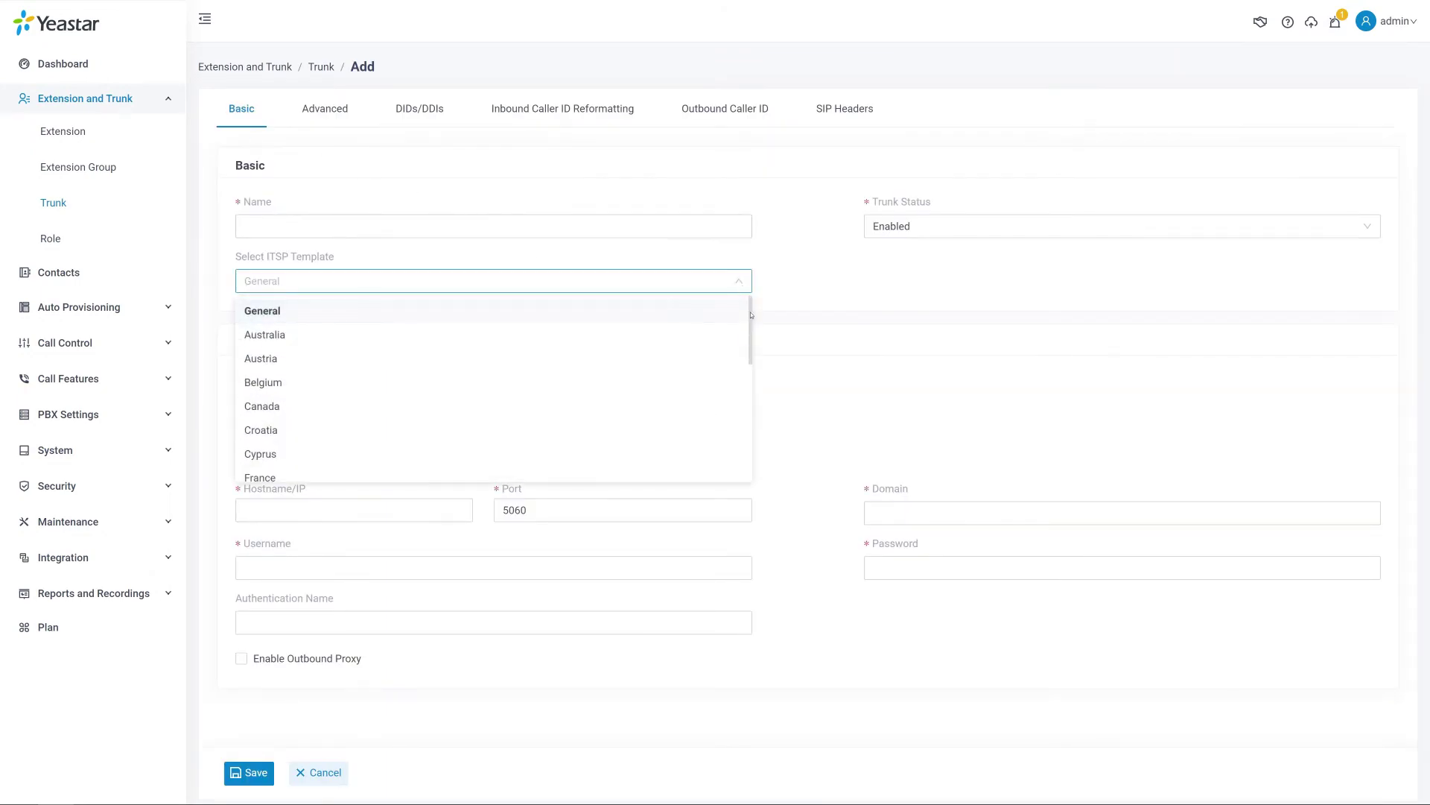
scroll(748, 336, down, 1)
drag(748, 336, 726, 308)
click(649, 311)
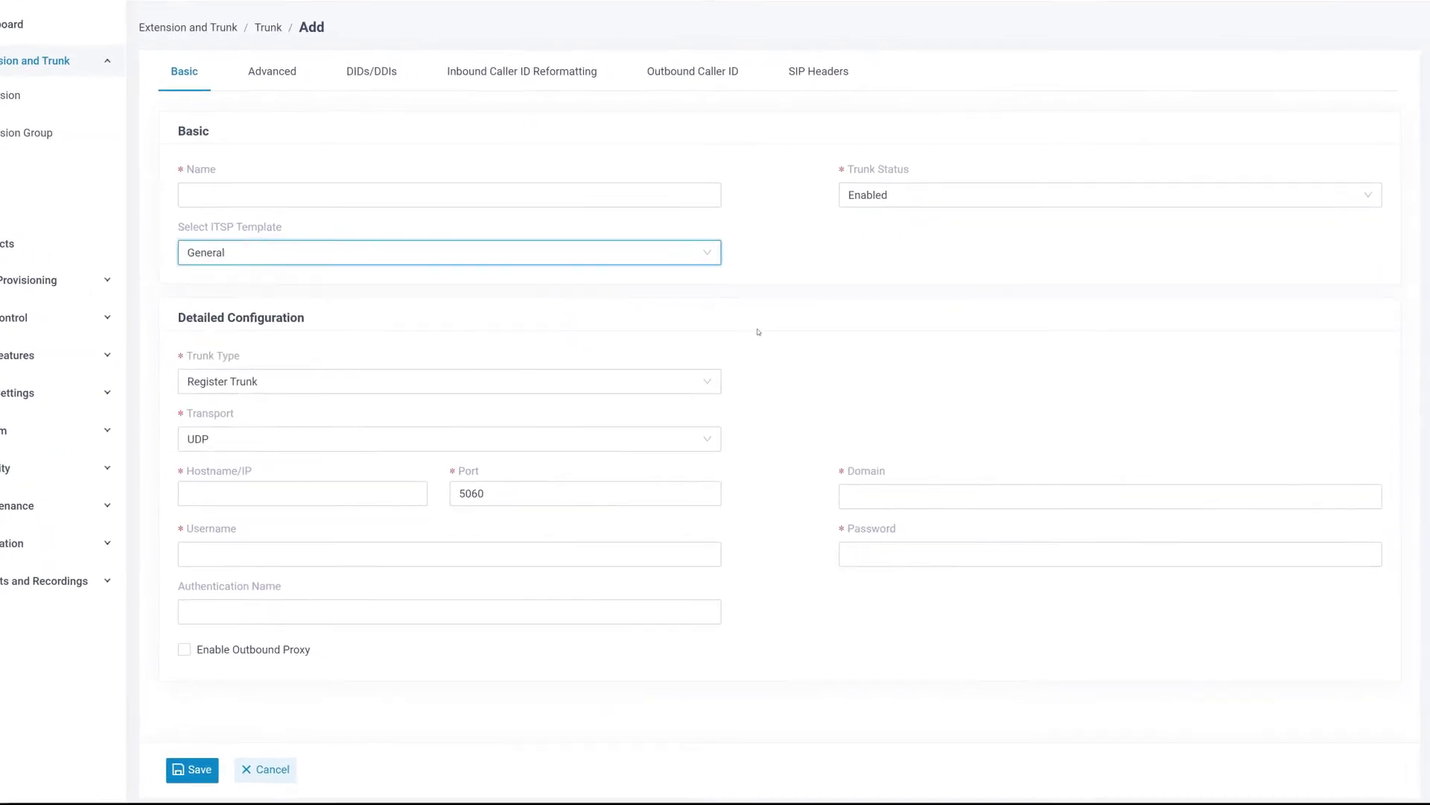
Step: Change the new trunk's type from Register Trunk to Peer Trunk
click(701, 388)
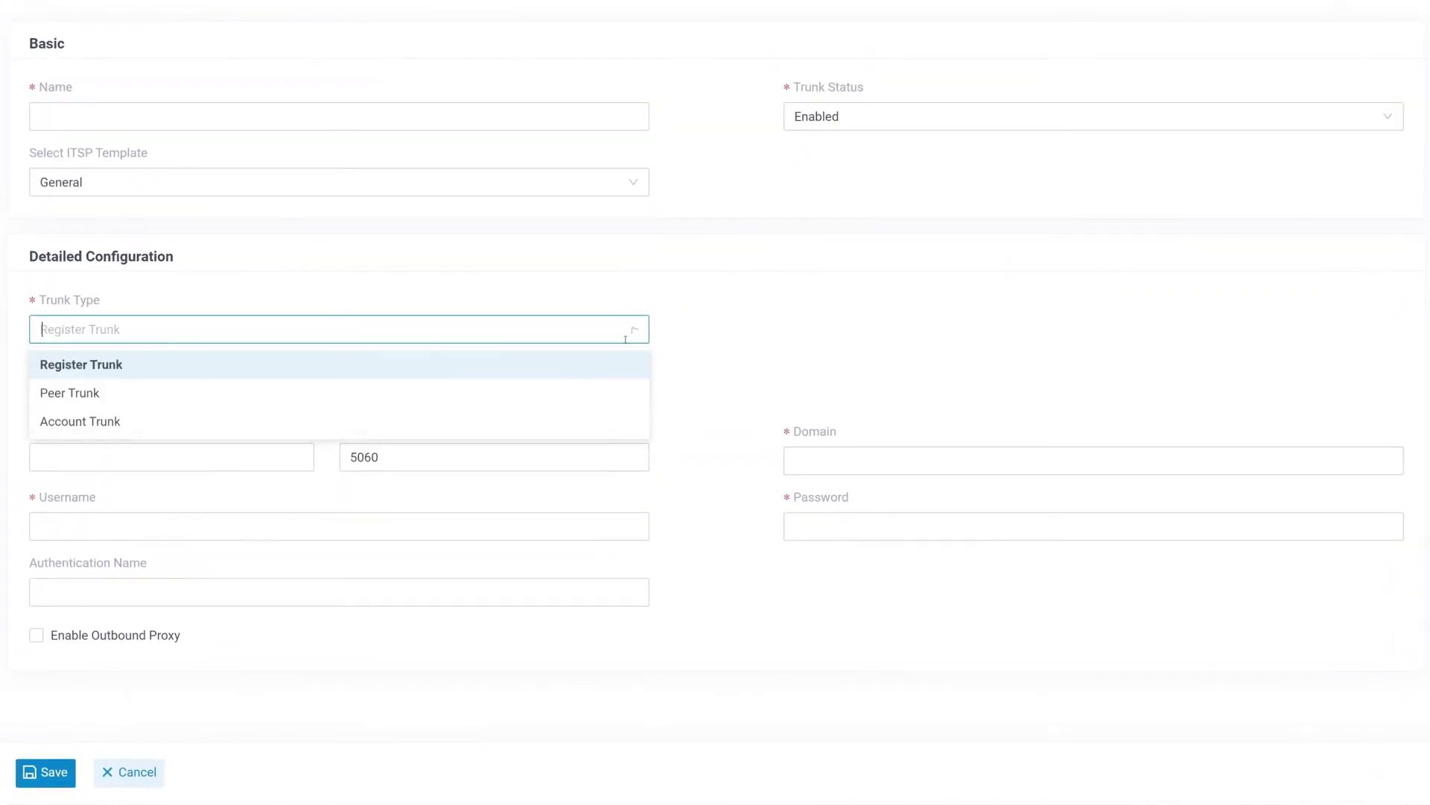
click(517, 373)
click(701, 367)
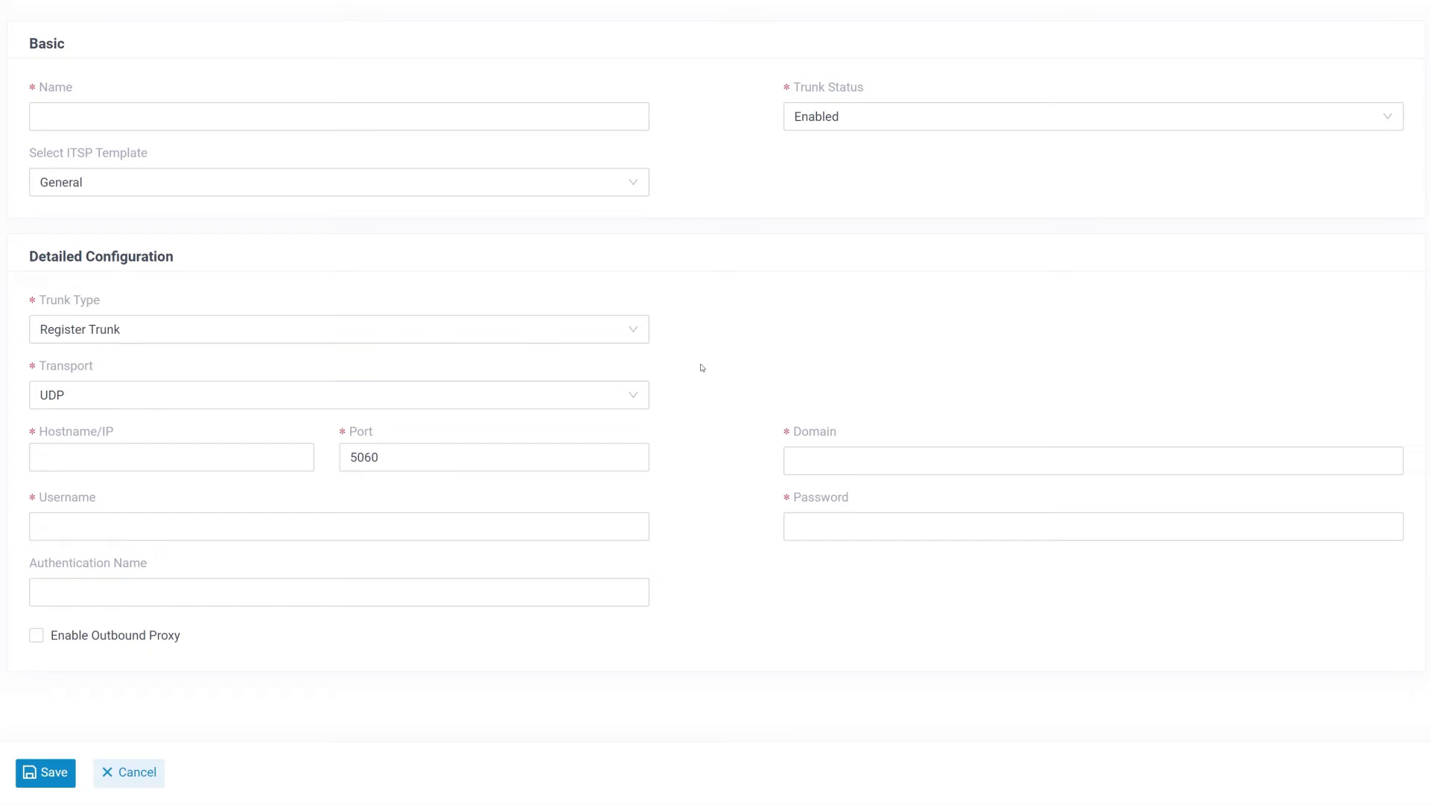
click(623, 333)
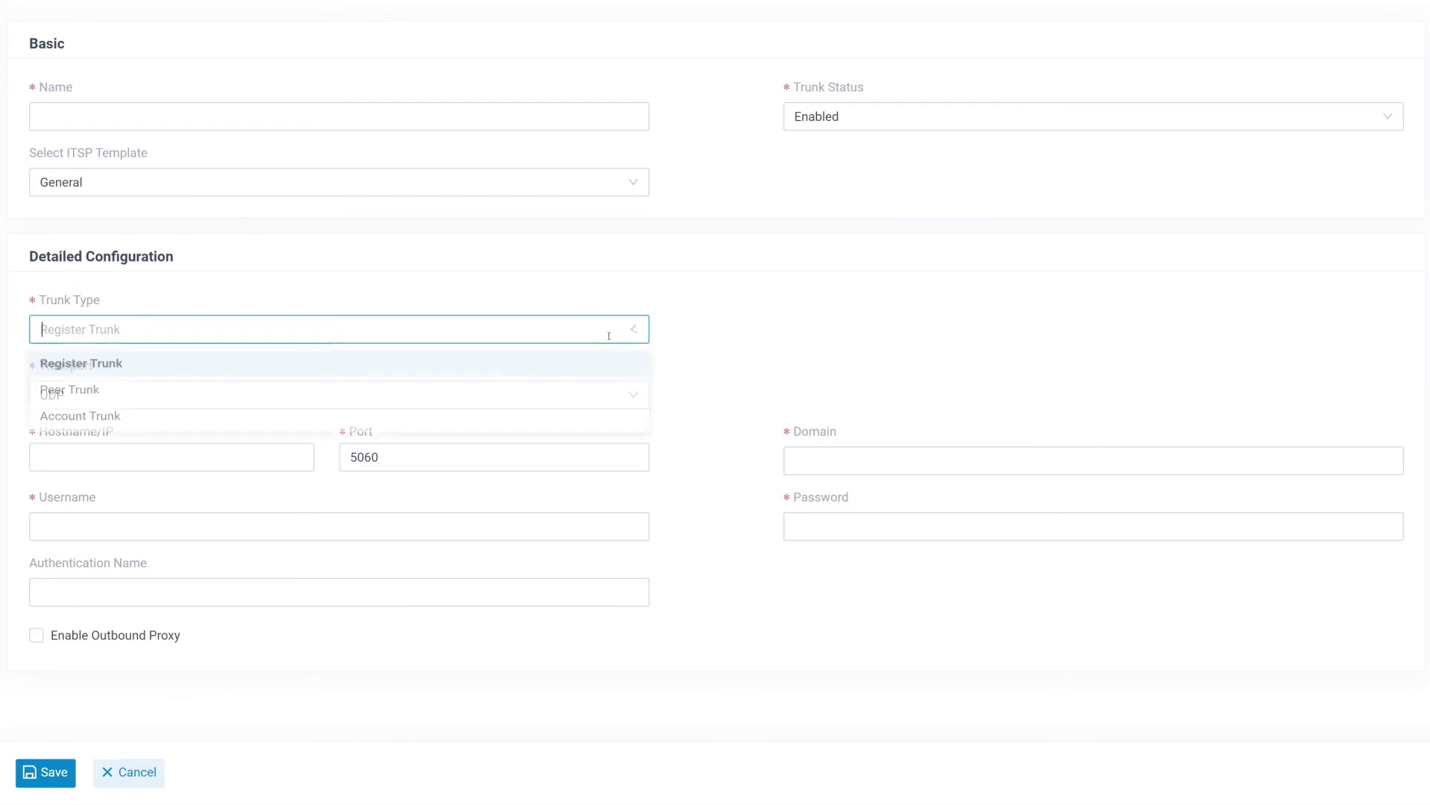
click(494, 397)
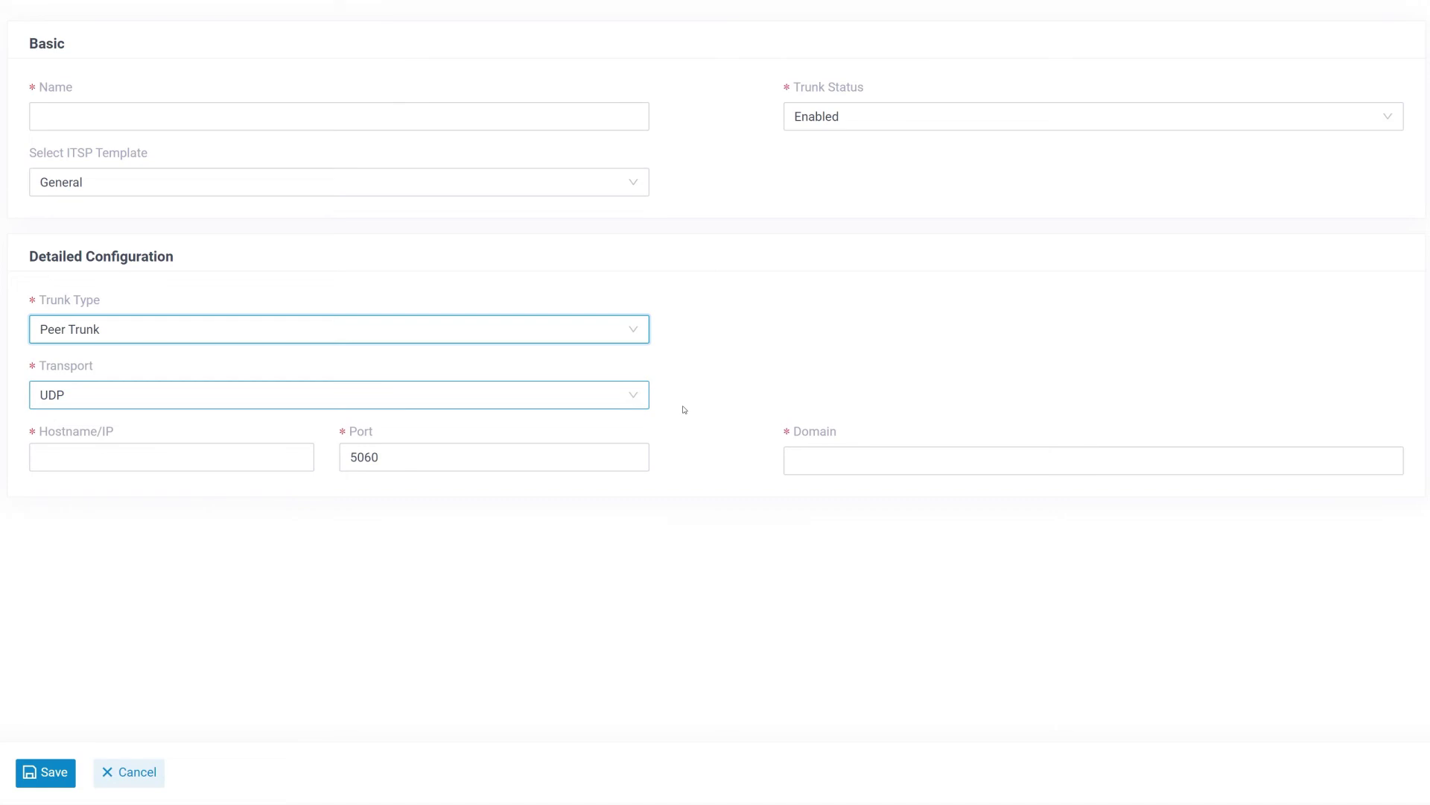
Step: Set Hostname/IP and Domain to 192.168.66.115 and name the trunk PBX
click(221, 455)
text(192.168)
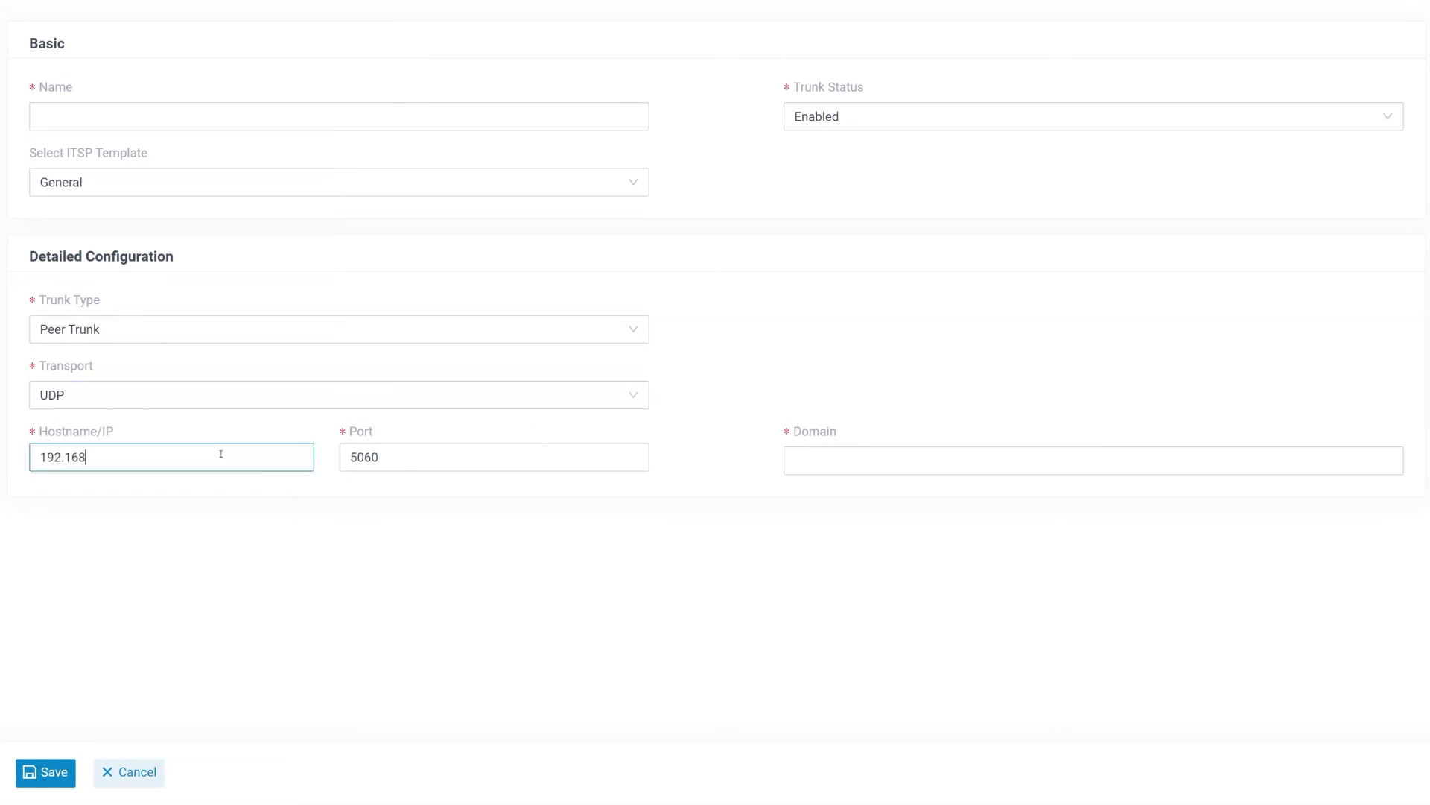
text(.66.115)
click(814, 457)
text(192.168.66.115)
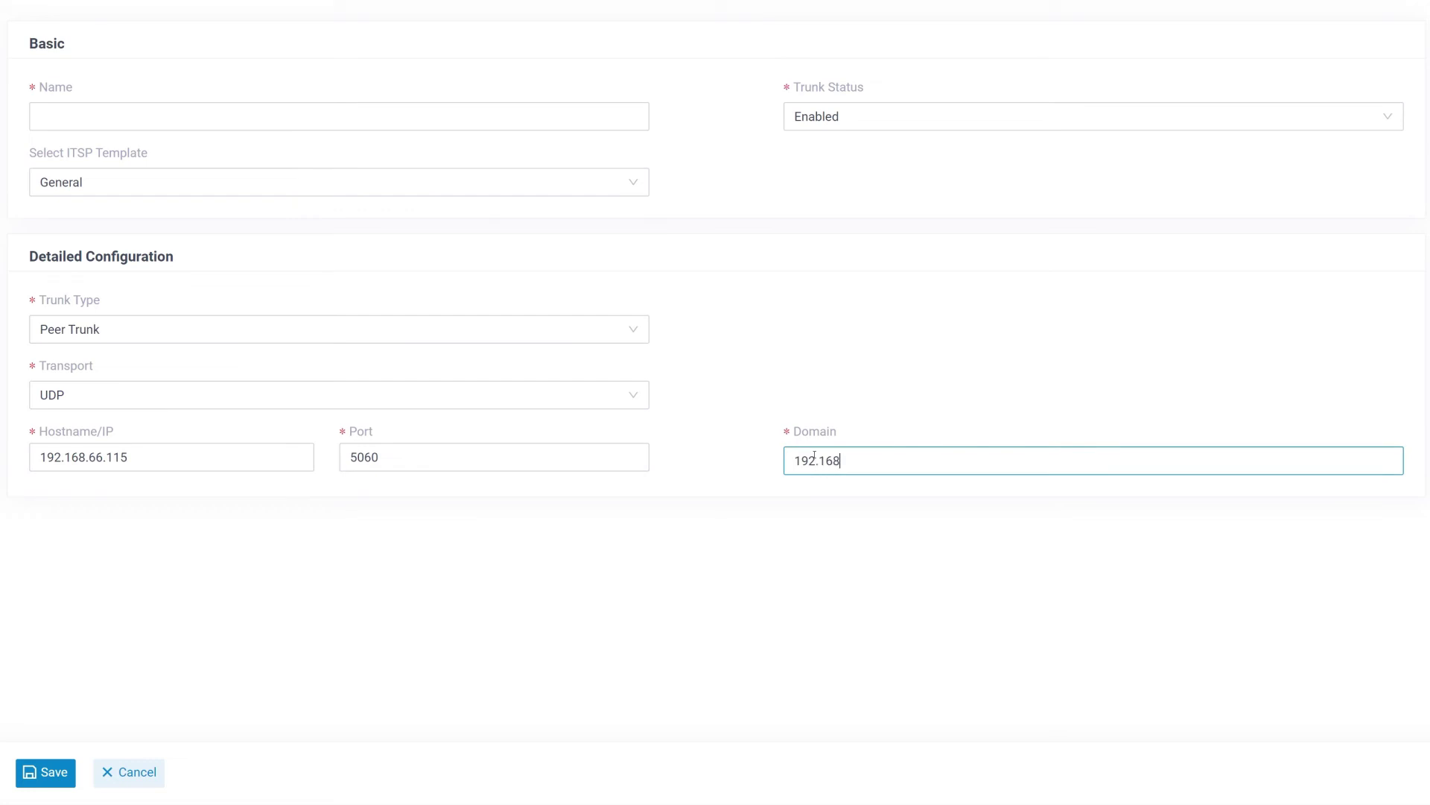
click(230, 115)
text(PBX)
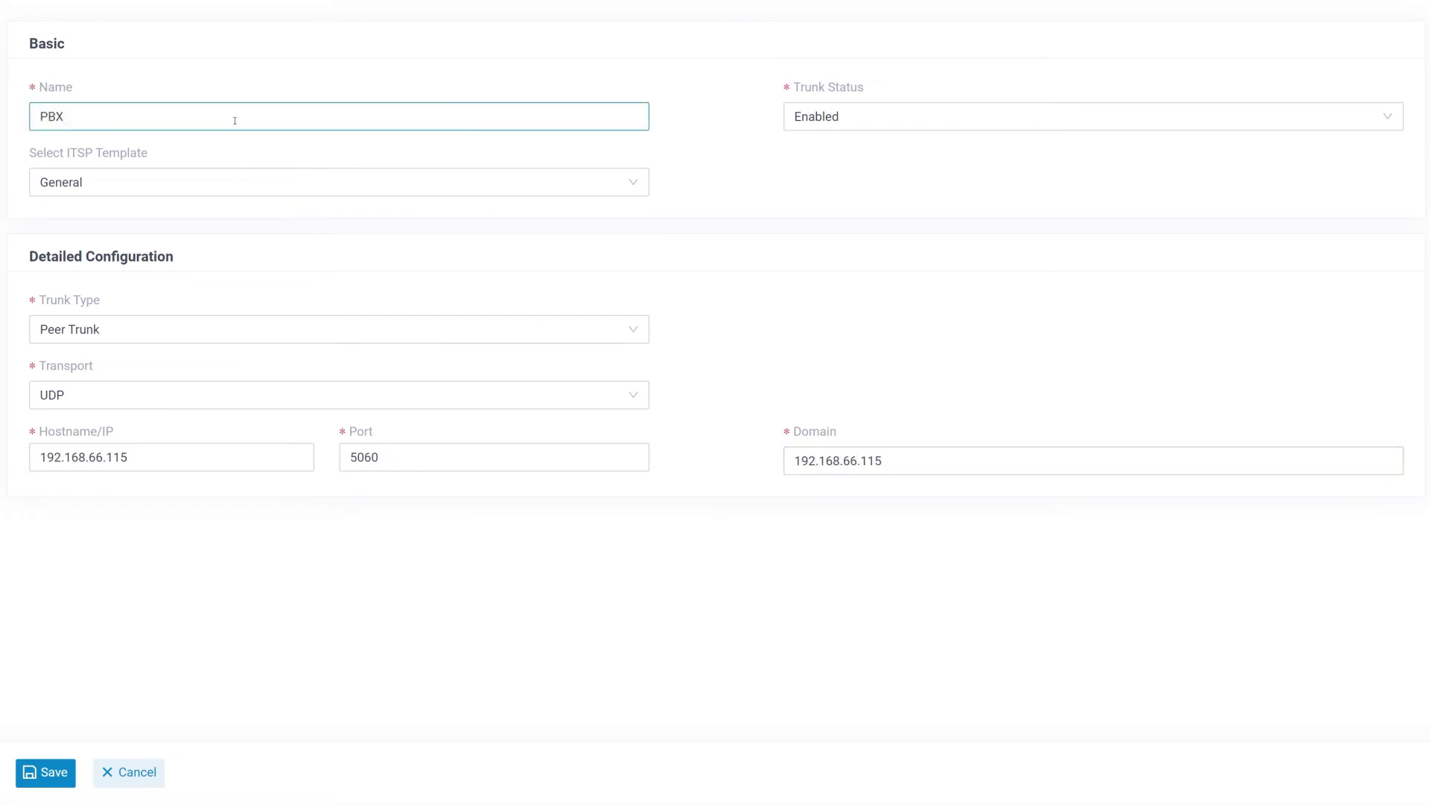
click(706, 467)
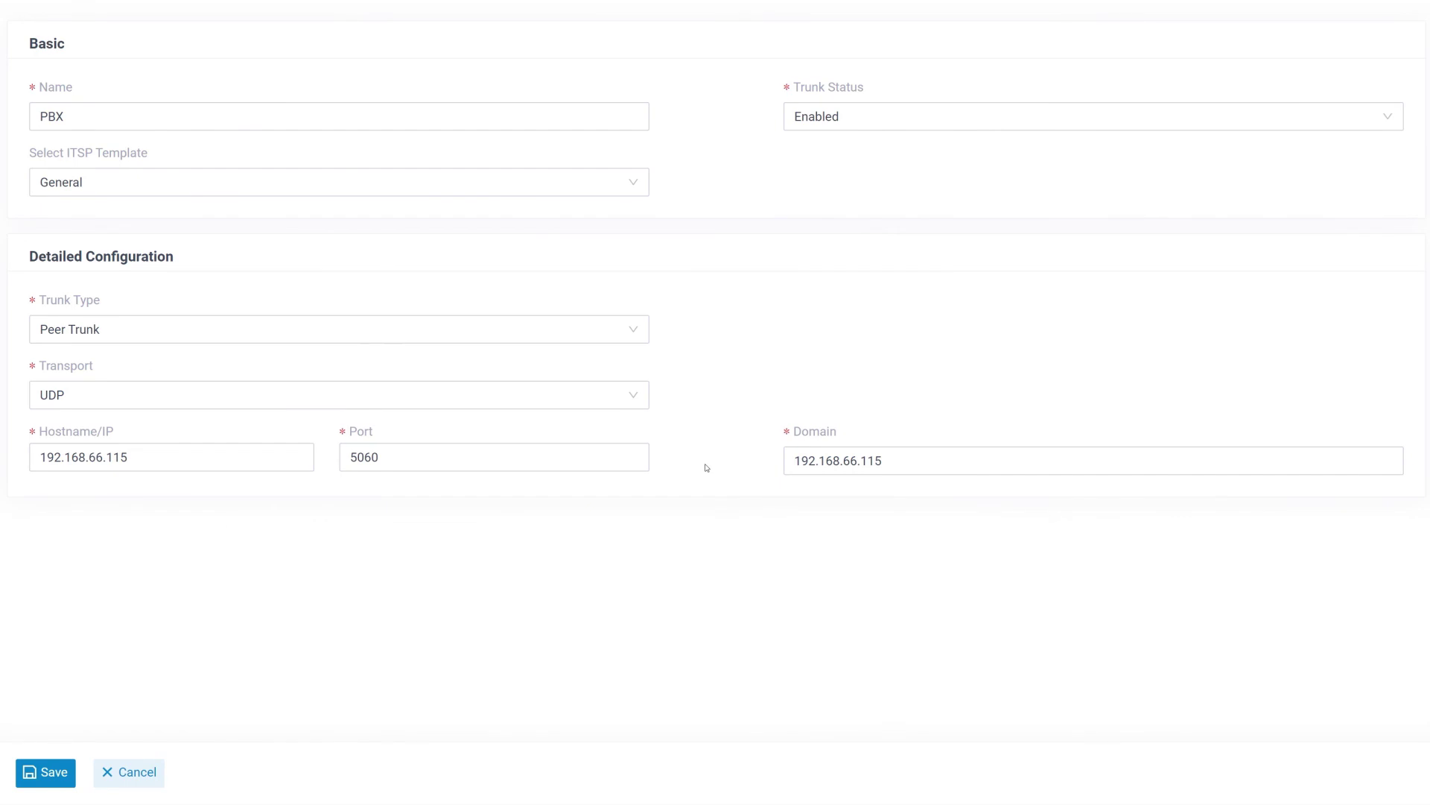
Step: Save the PBX peer trunk and apply the pending configuration changes
click(49, 772)
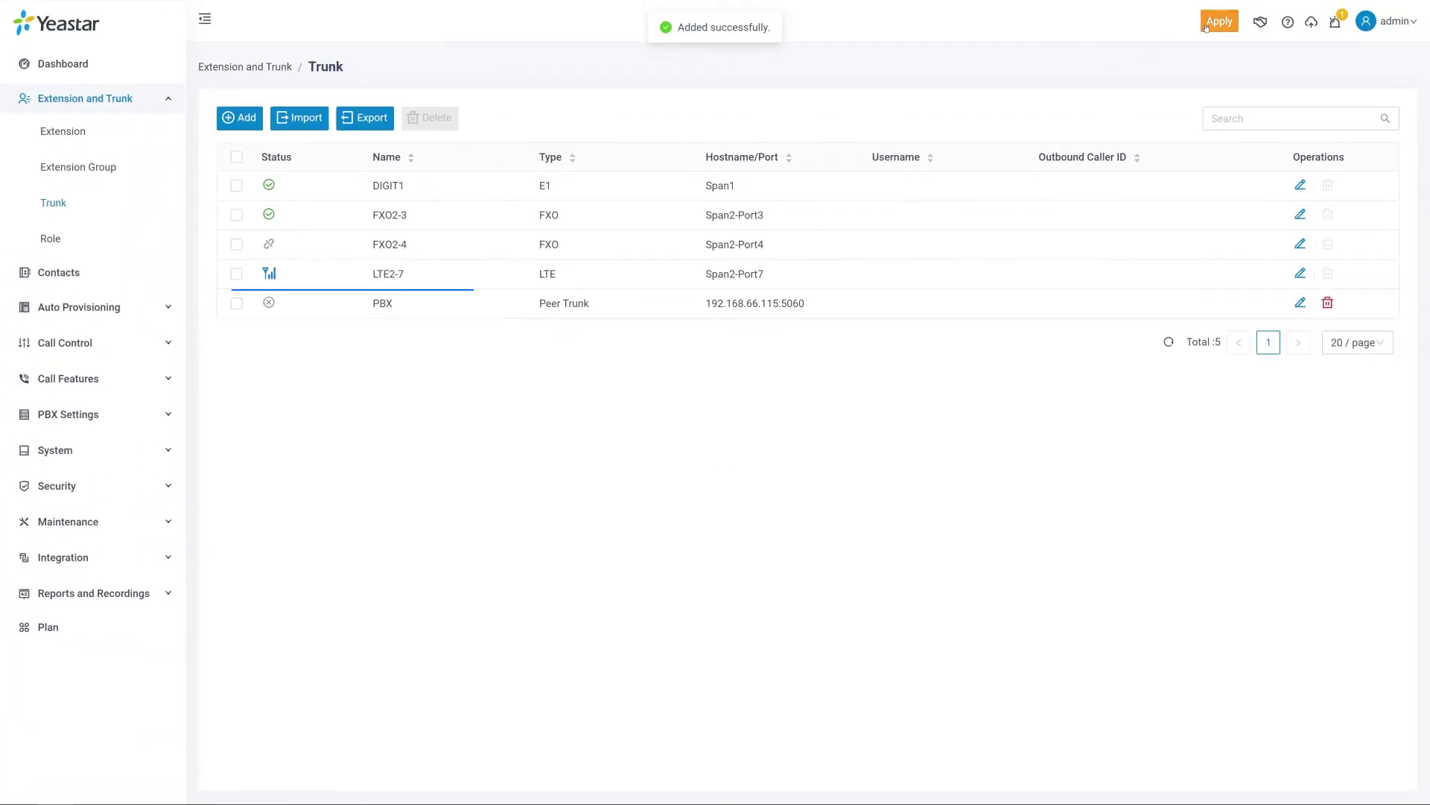
click(1207, 24)
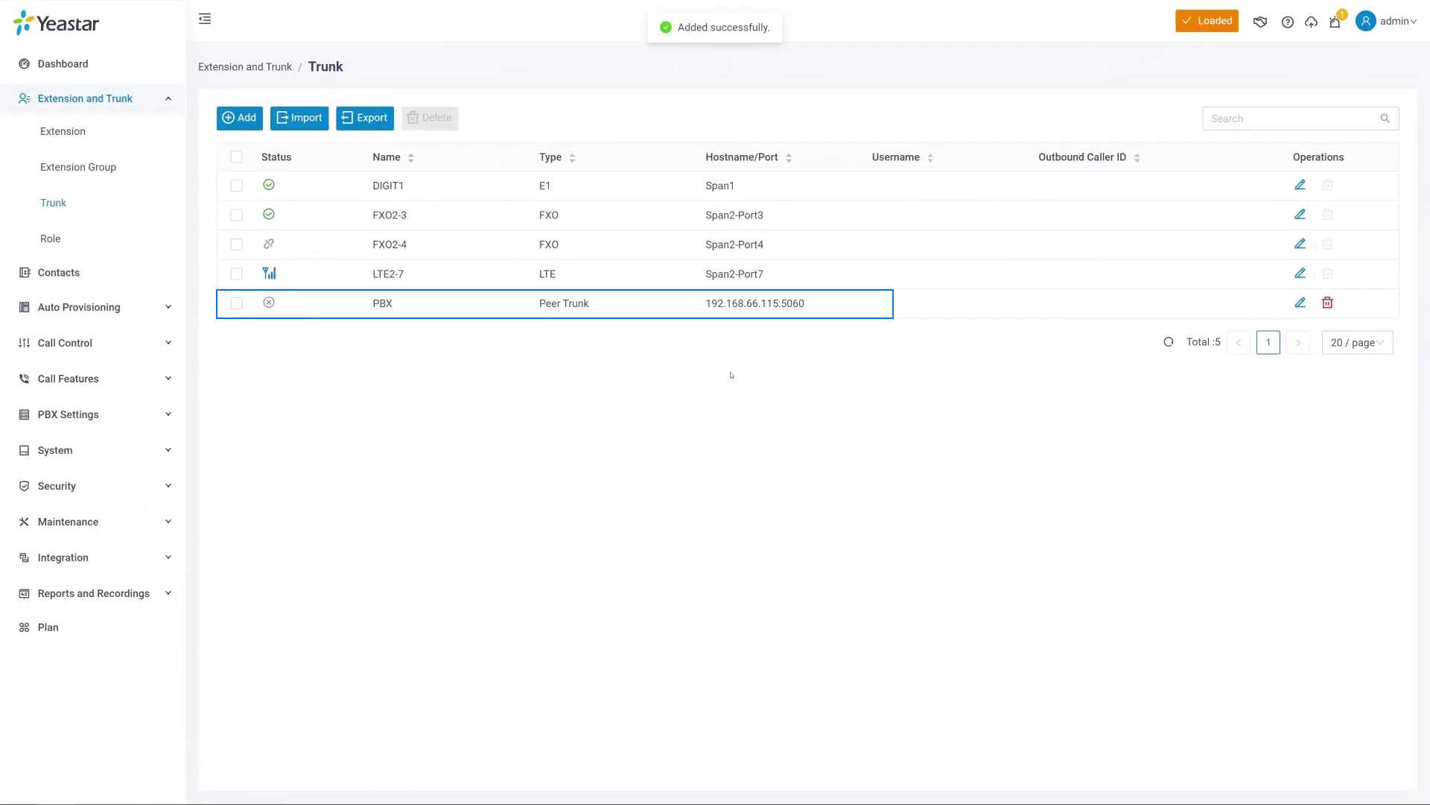